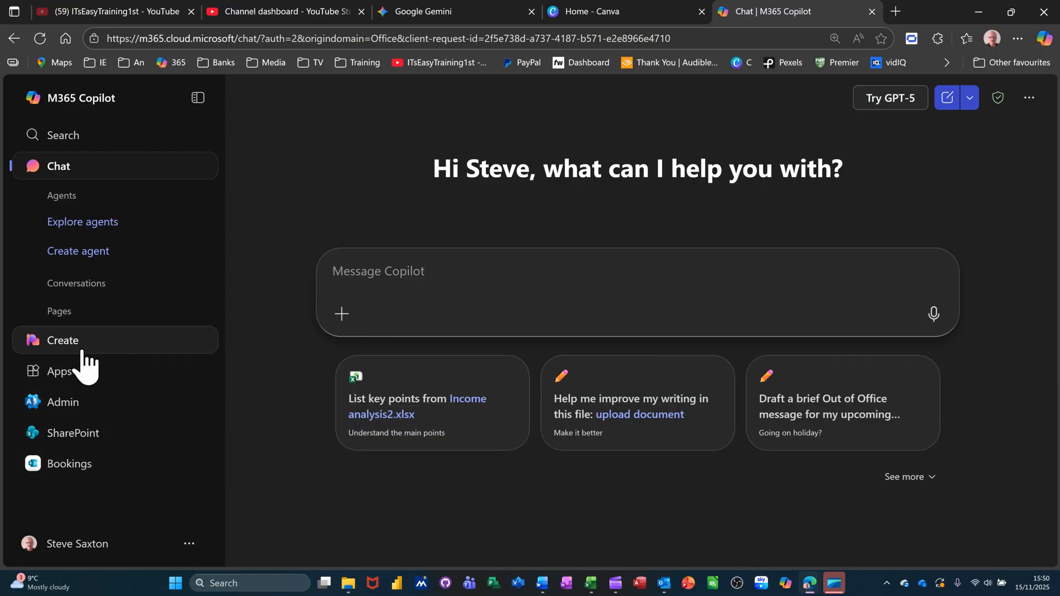
Launch the Bookings app from the Apps page in Microsoft 365 Copilot
{"action": "left_click", "coordinate": [72, 377]}
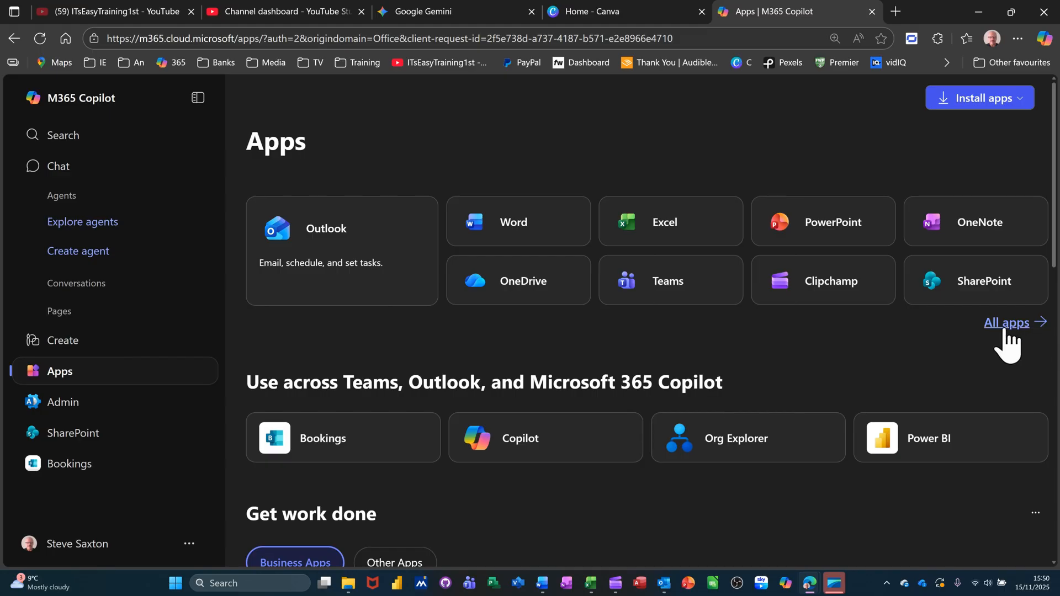
{"action": "left_click", "coordinate": [415, 440]}
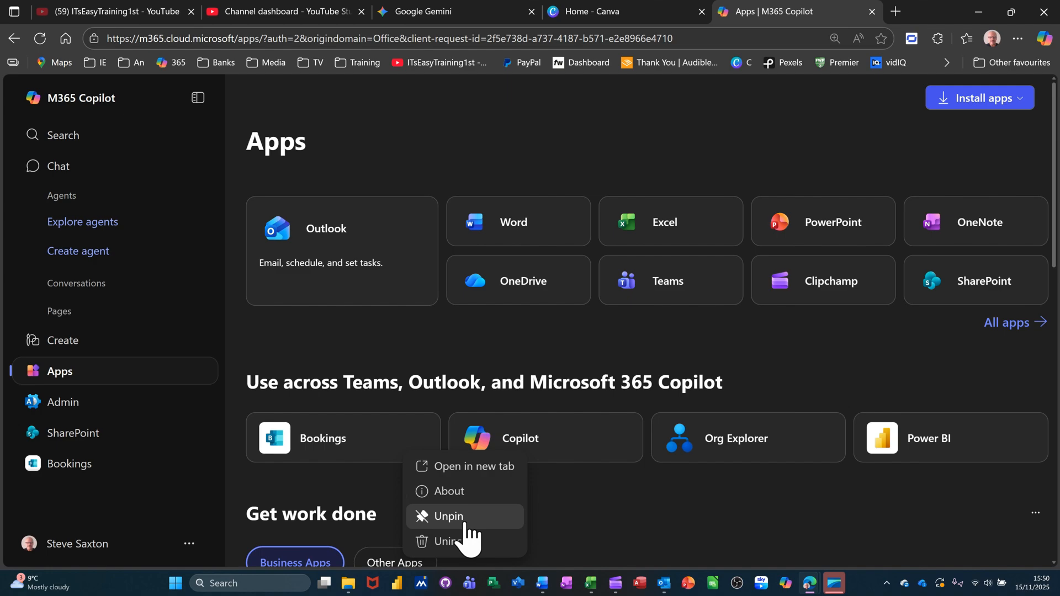
{"action": "mouse_move", "coordinate": [102, 458]}
{"action": "left_click", "coordinate": [72, 466]}
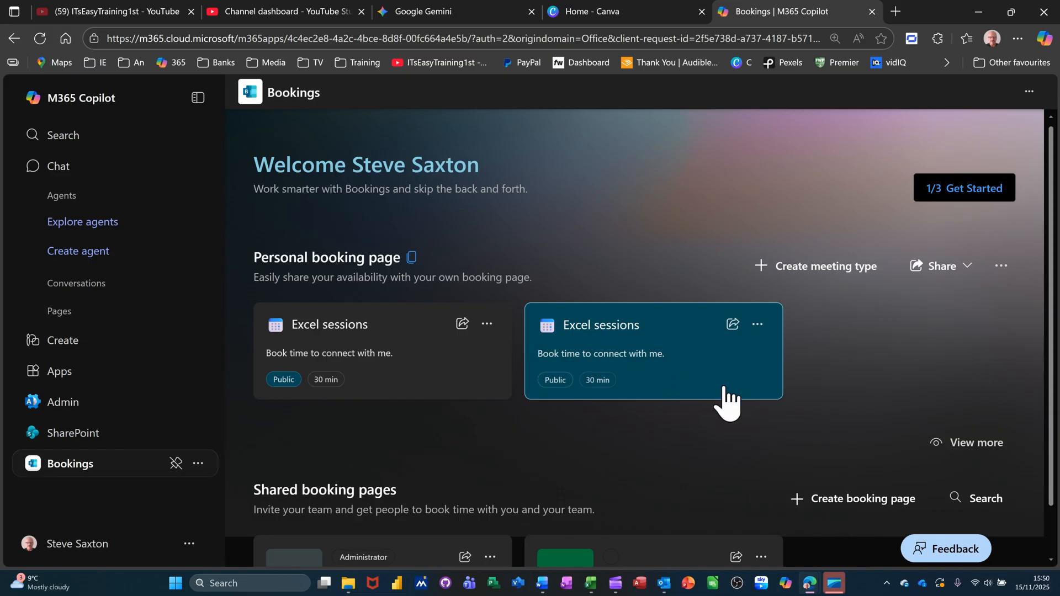
Start a new shared booking page using Create from scratch
{"action": "left_click", "coordinate": [842, 500]}
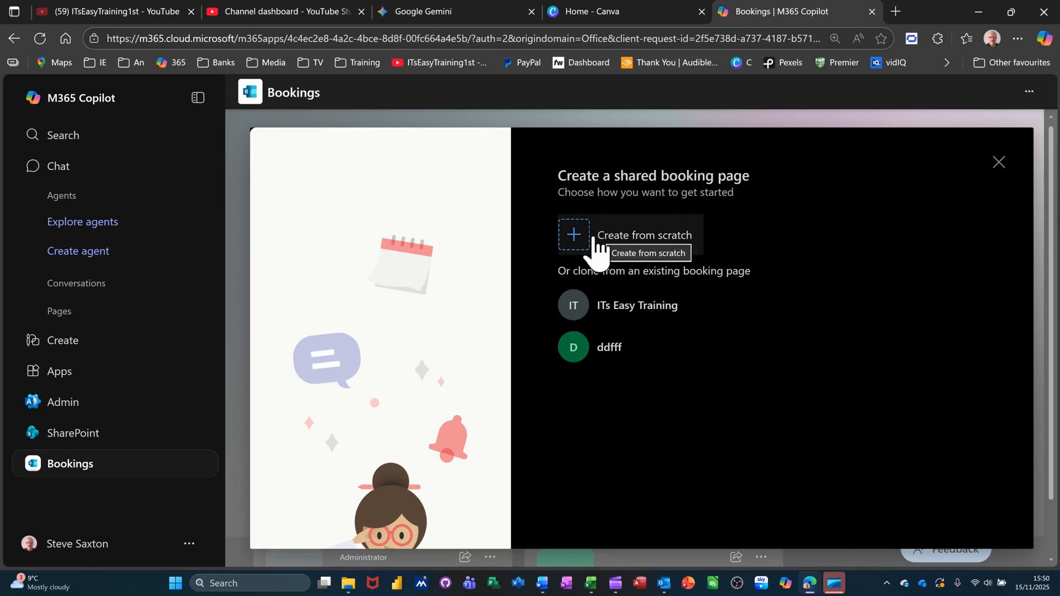
{"action": "left_click", "coordinate": [626, 242]}
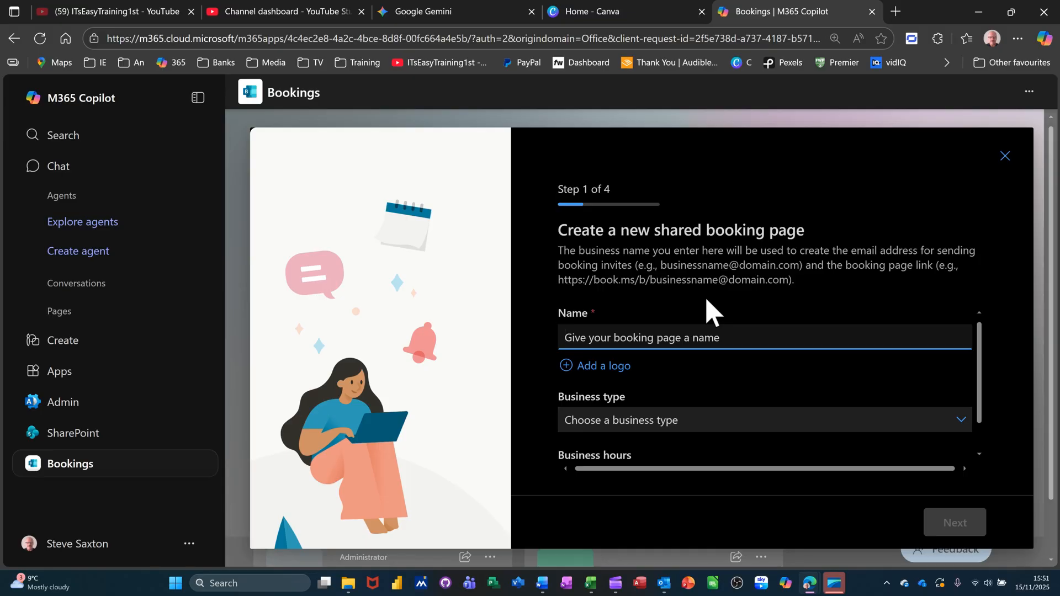
Name the shared page 'IT Easy Staff', choose business type IT support, and continue
{"action": "type", "text": "IT Easy Staff"}
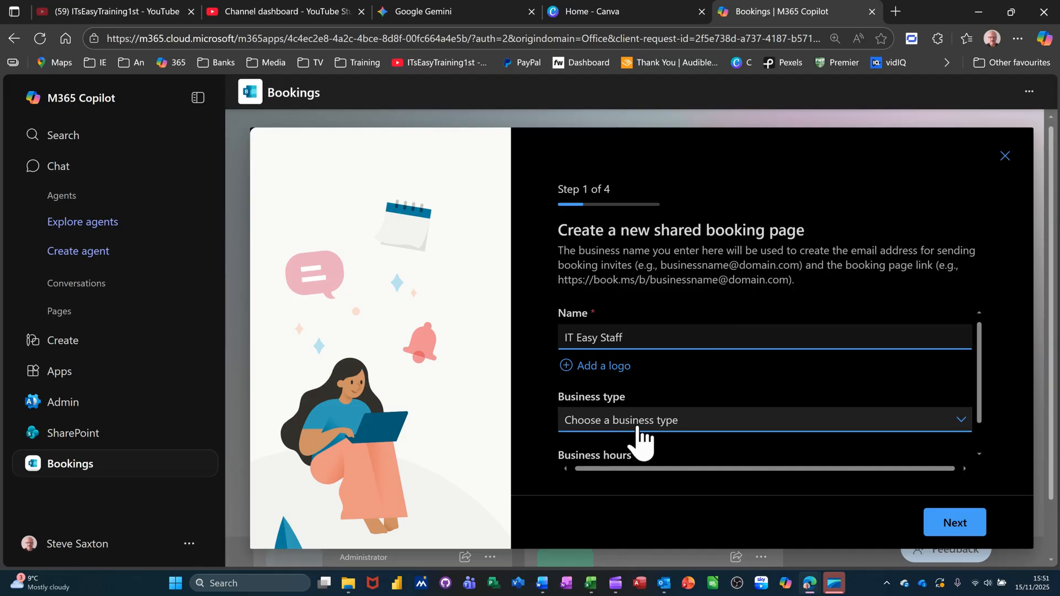
{"action": "left_click", "coordinate": [671, 426]}
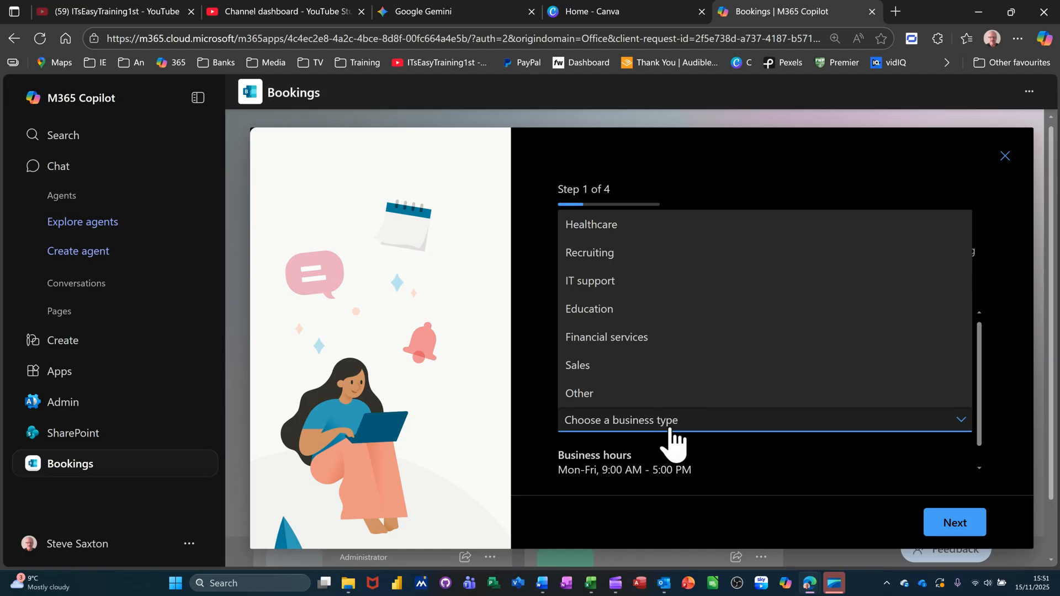
{"action": "left_click", "coordinate": [622, 283]}
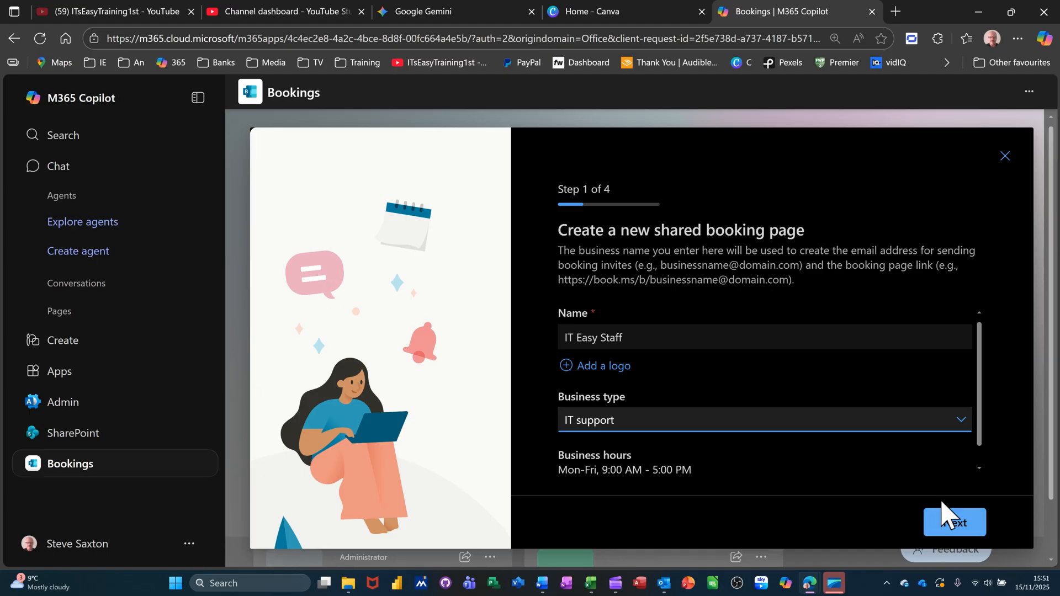
{"action": "left_click", "coordinate": [955, 524]}
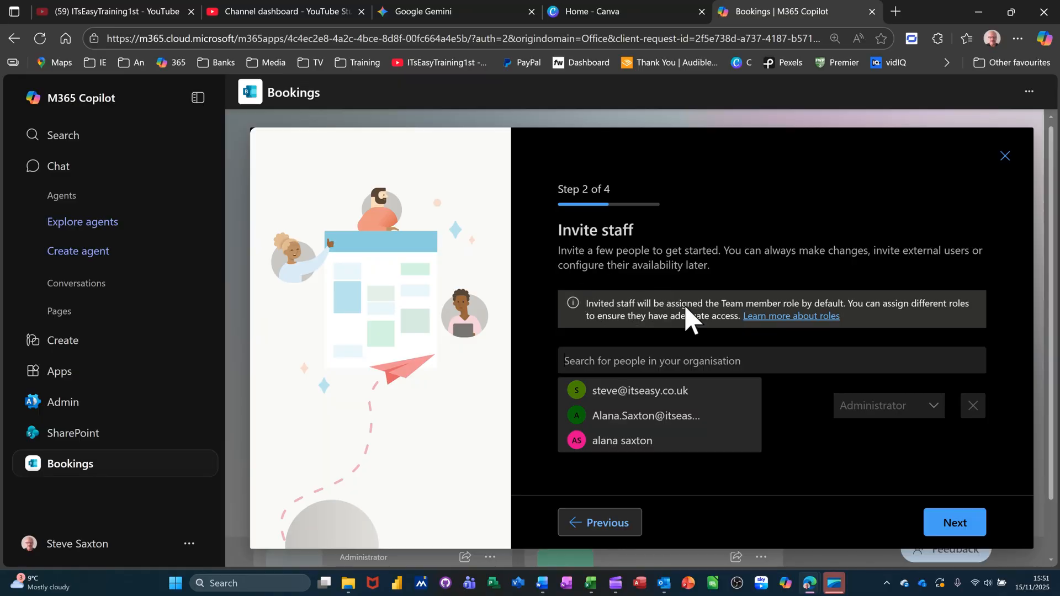
Add the suggested account as a Guest staff member and proceed to service setup
{"action": "left_click", "coordinate": [664, 392]}
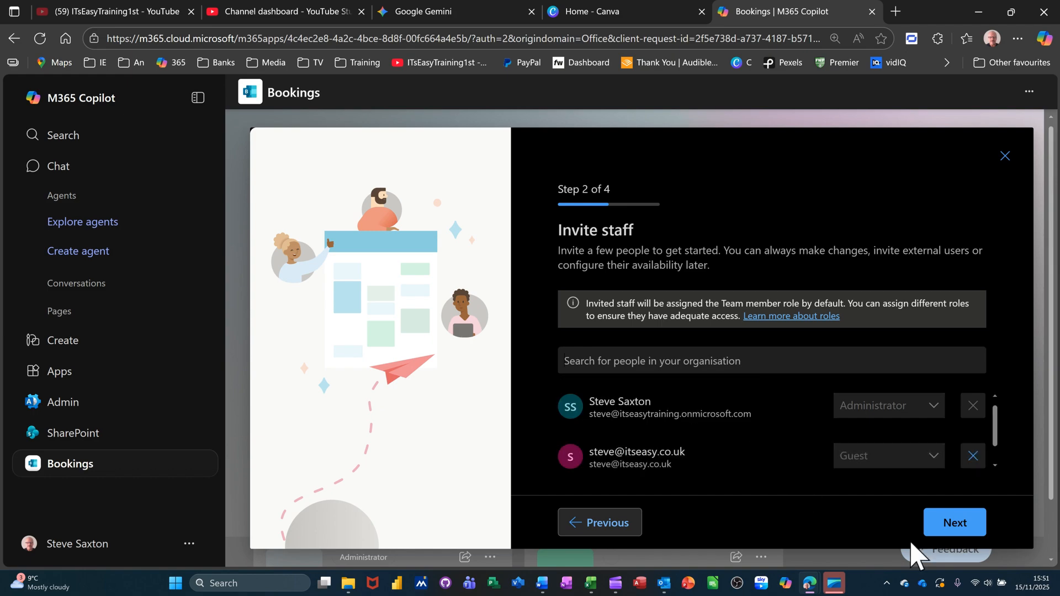
{"action": "left_click", "coordinate": [948, 528]}
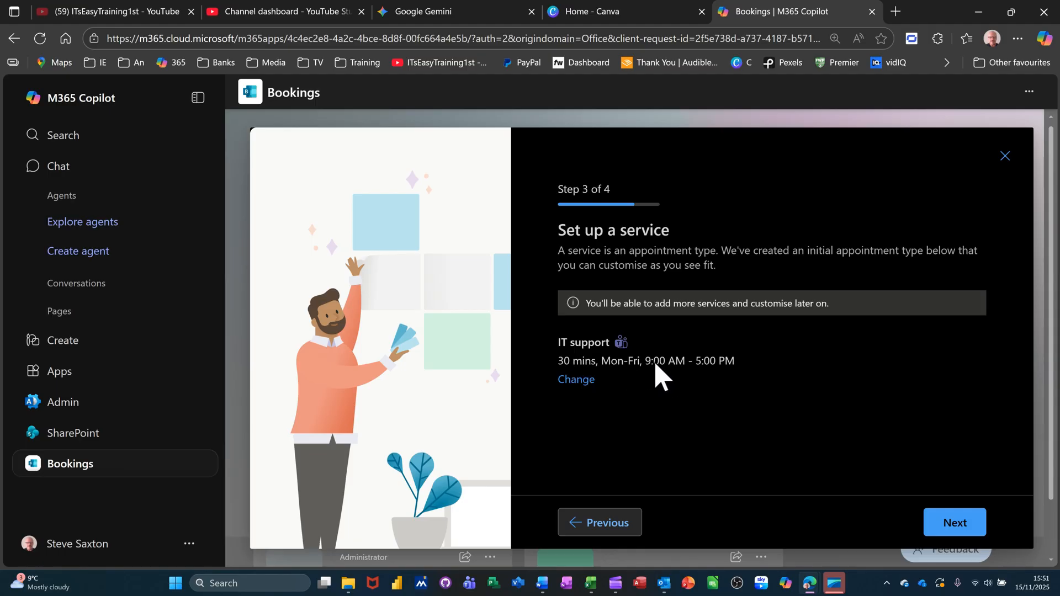
Keep the IT support service at 30 mins, Mon–Fri 9:00 AM–5:00 PM, and go to Step 4
{"action": "left_click", "coordinate": [583, 390]}
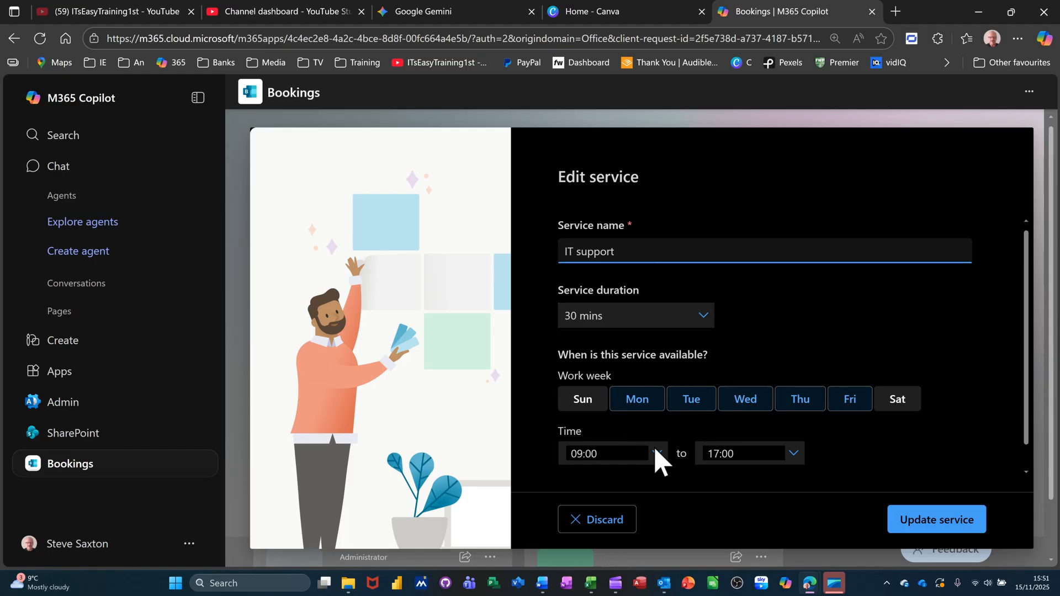
{"action": "left_click", "coordinate": [917, 527]}
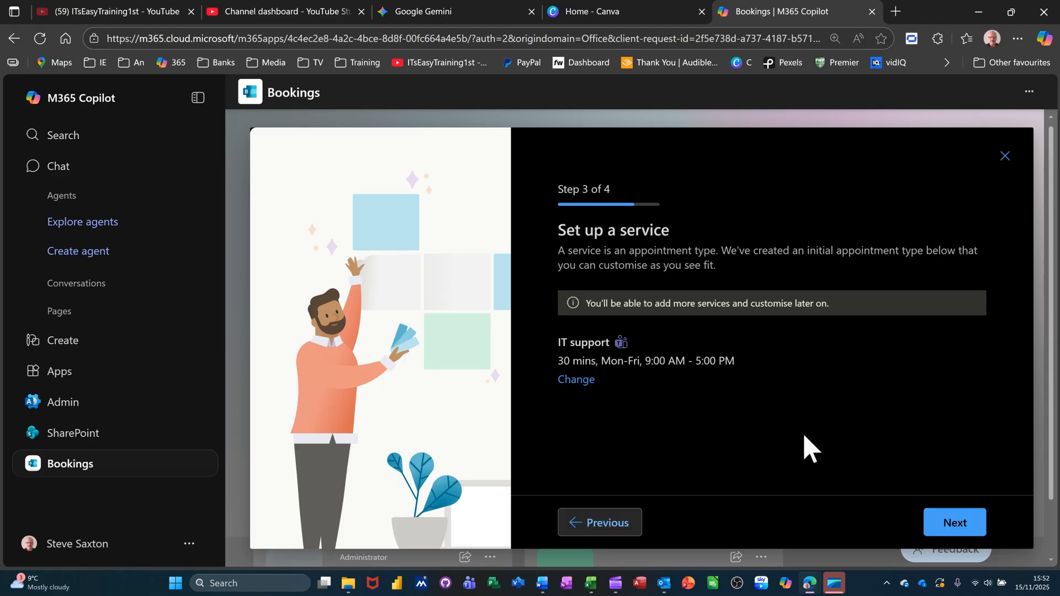
{"action": "left_click", "coordinate": [952, 529]}
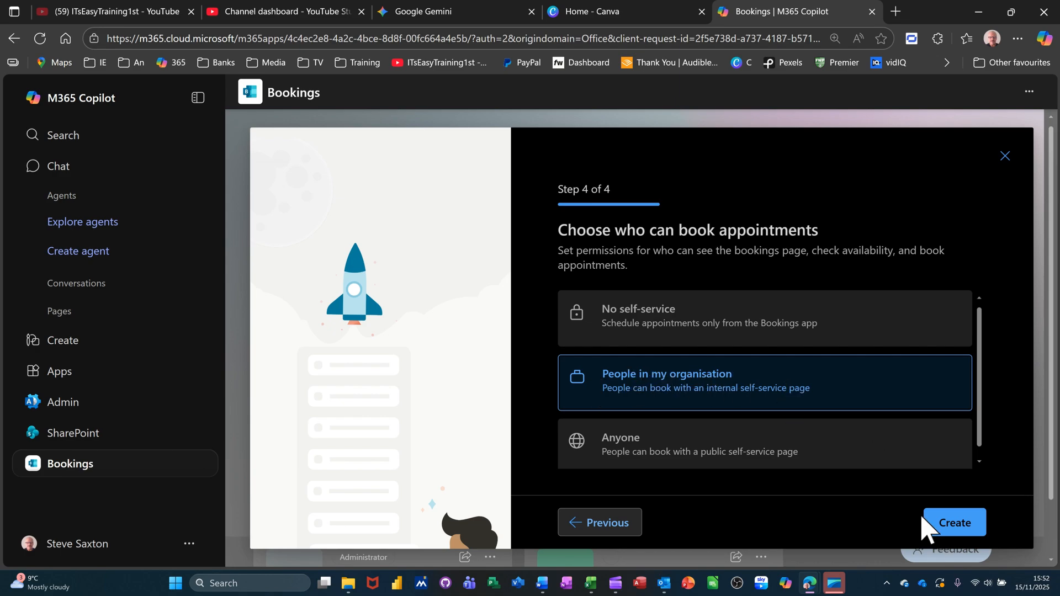
Create the IT Easy Staff booking page and open its calendar from the ready dialog
{"action": "left_click", "coordinate": [960, 528]}
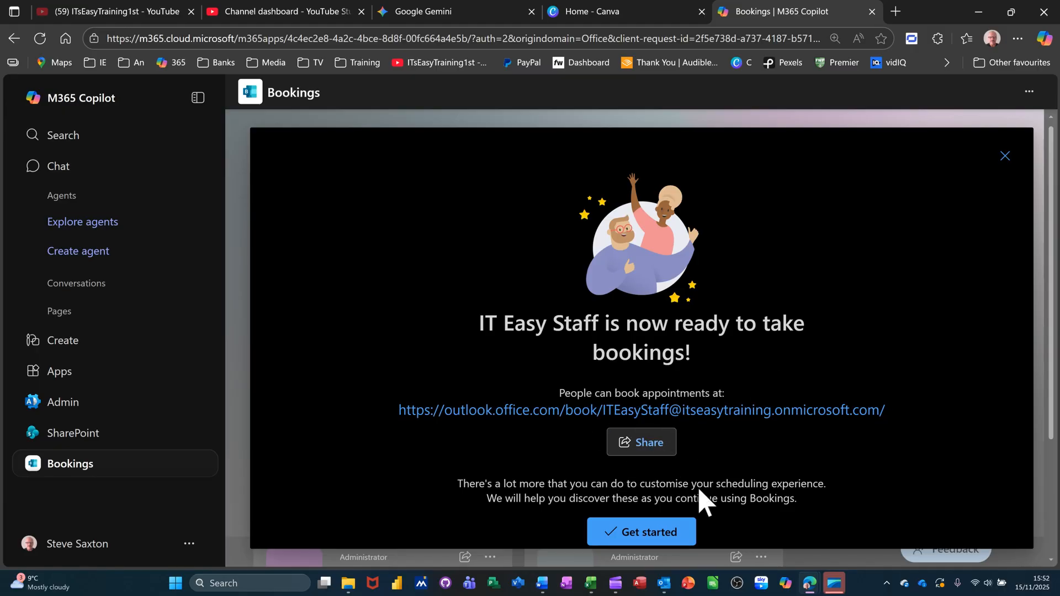
{"action": "left_click", "coordinate": [646, 533]}
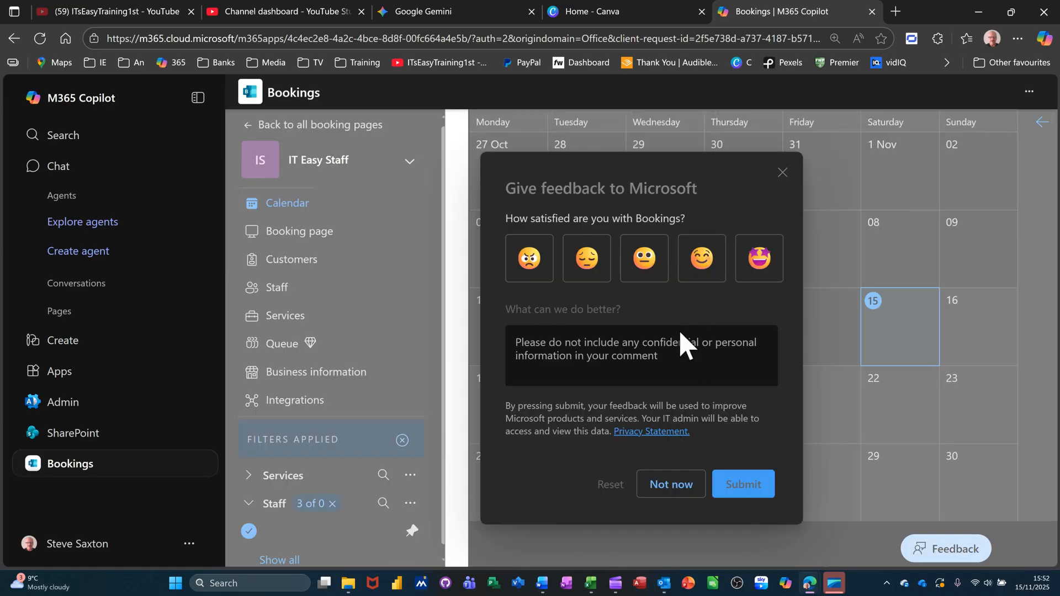
Dismiss the feedback prompt, review Business page access control, then open the empty Customers list
{"action": "left_click", "coordinate": [662, 485]}
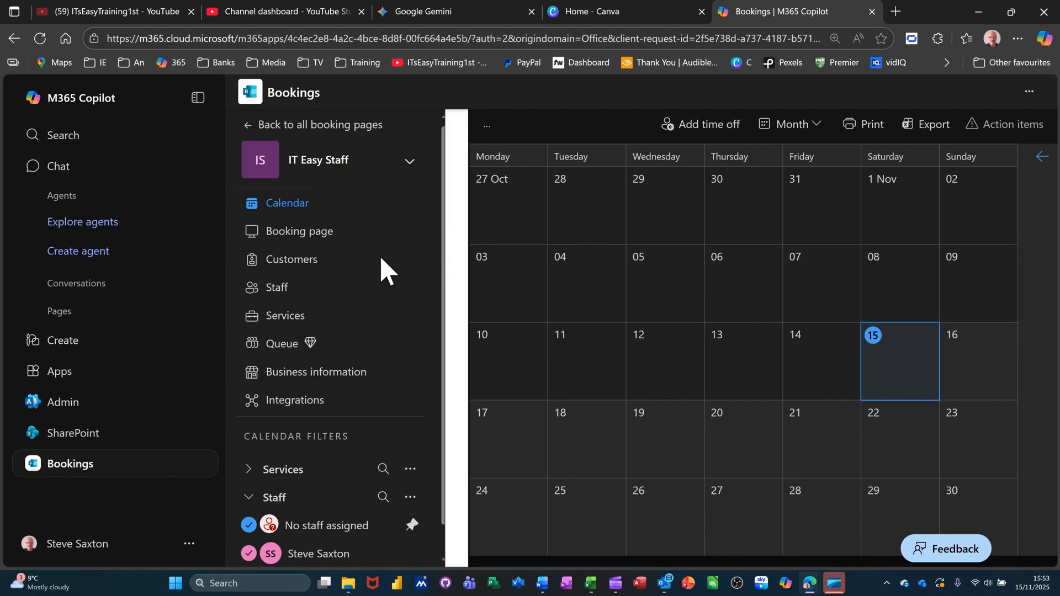
{"action": "left_click", "coordinate": [306, 235]}
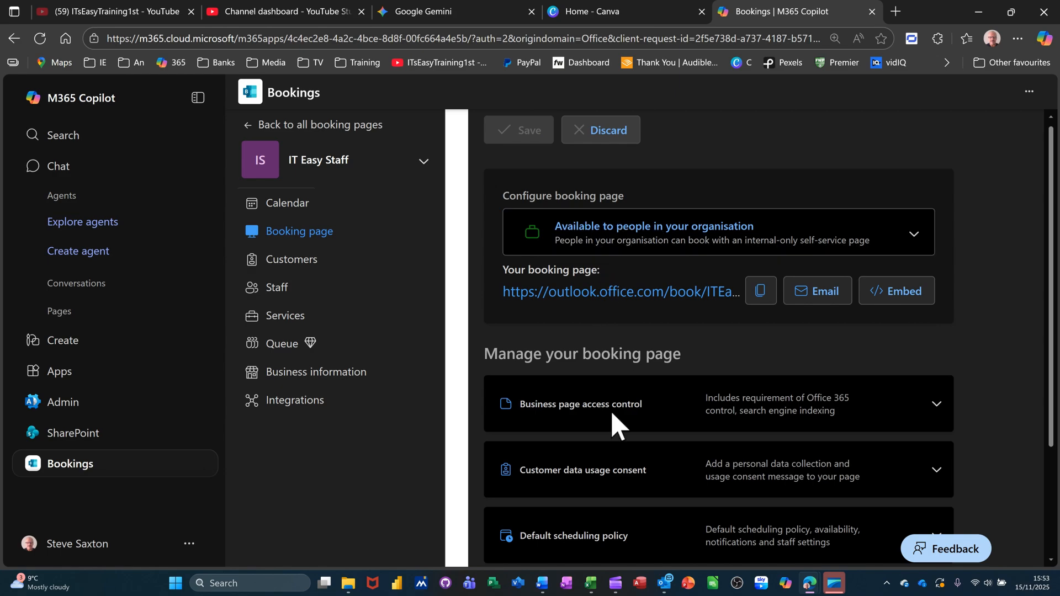
{"action": "scroll", "coordinate": [654, 407], "scroll_direction": "down", "scroll_amount": 1}
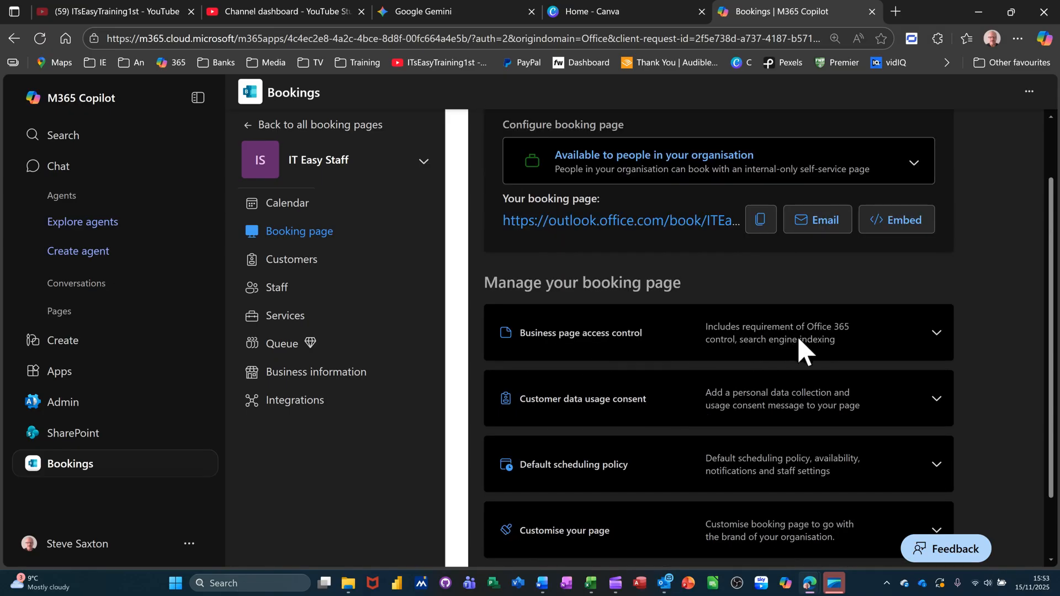
{"action": "left_click", "coordinate": [937, 334]}
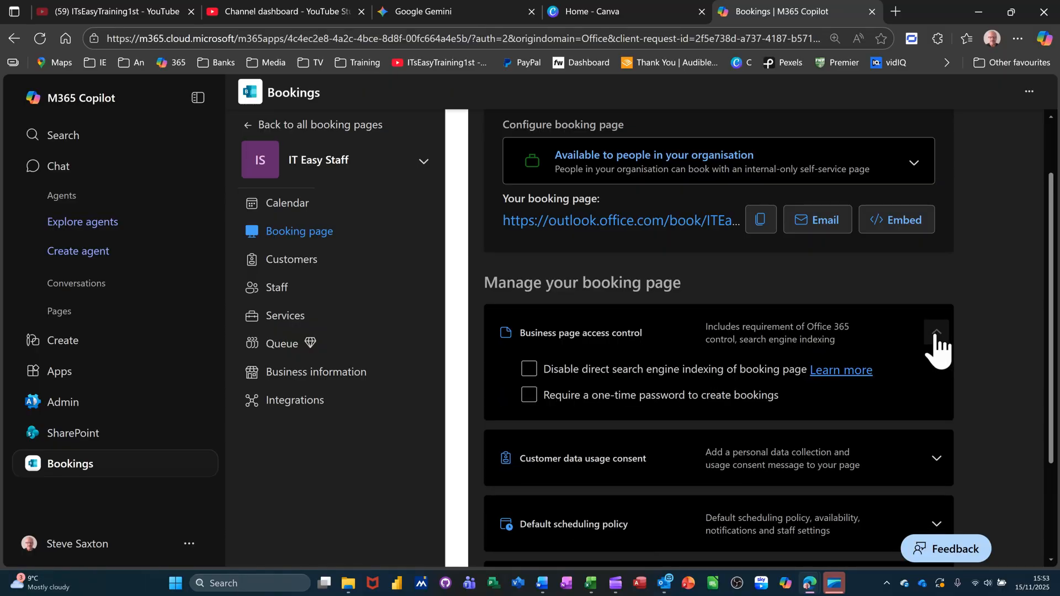
{"action": "left_click", "coordinate": [937, 333]}
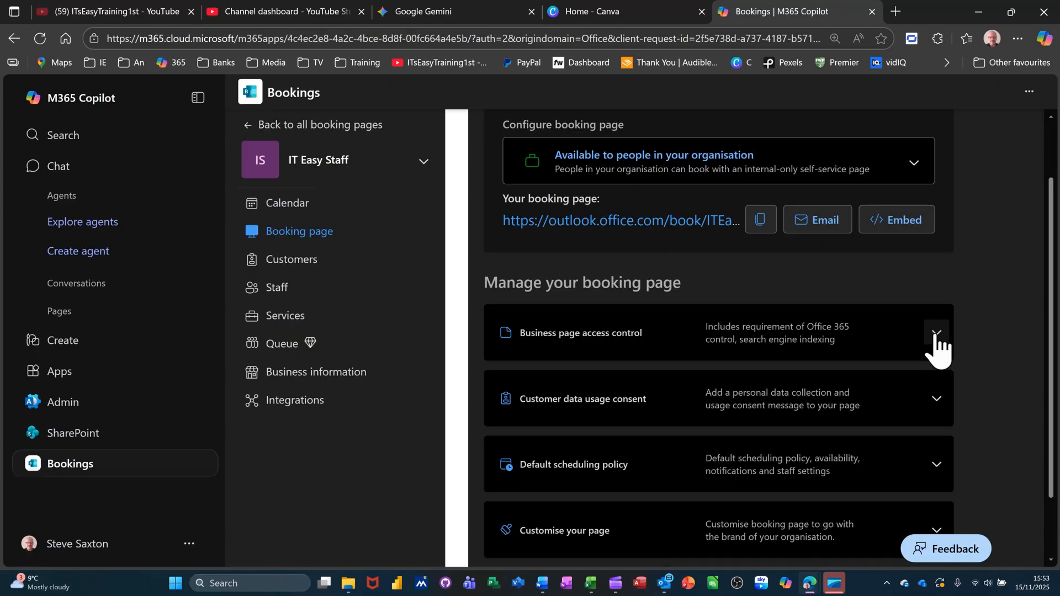
{"action": "left_click", "coordinate": [293, 260]}
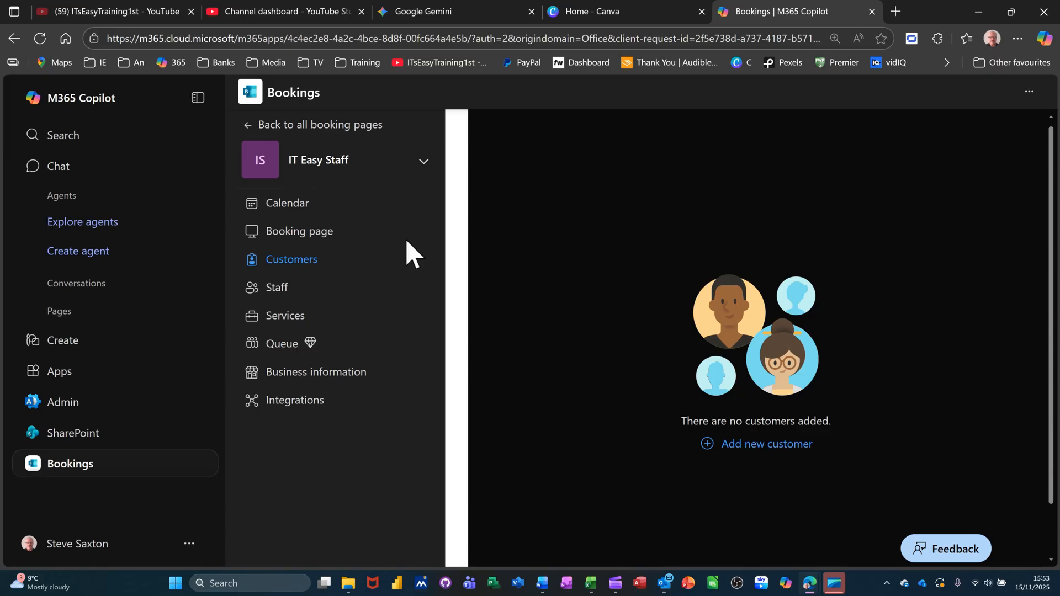
View IT Easy Staff's Staff list, then its Services list
{"action": "left_click", "coordinate": [277, 291]}
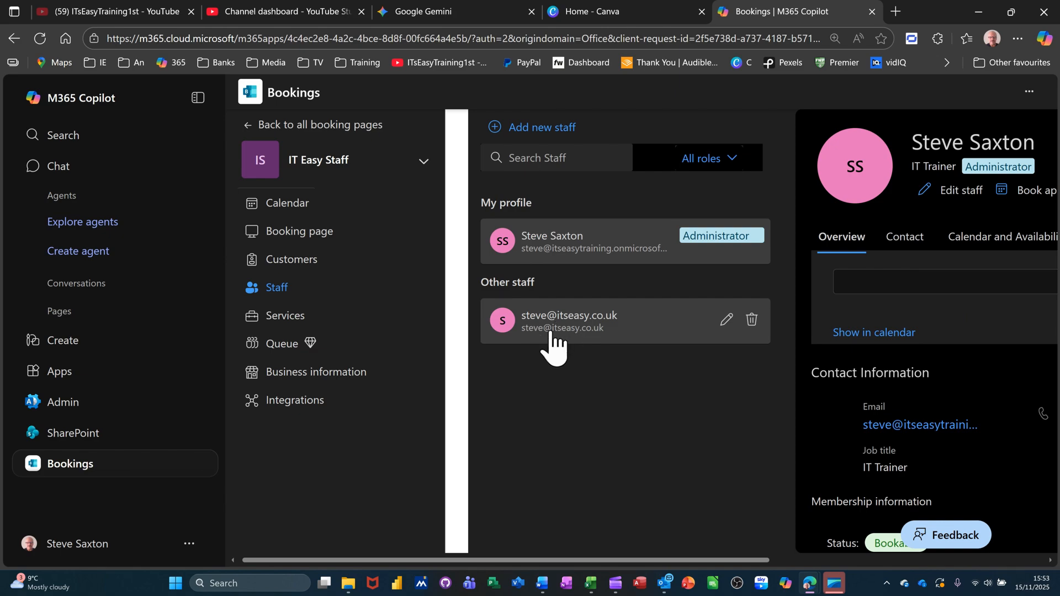
{"action": "left_click", "coordinate": [274, 319]}
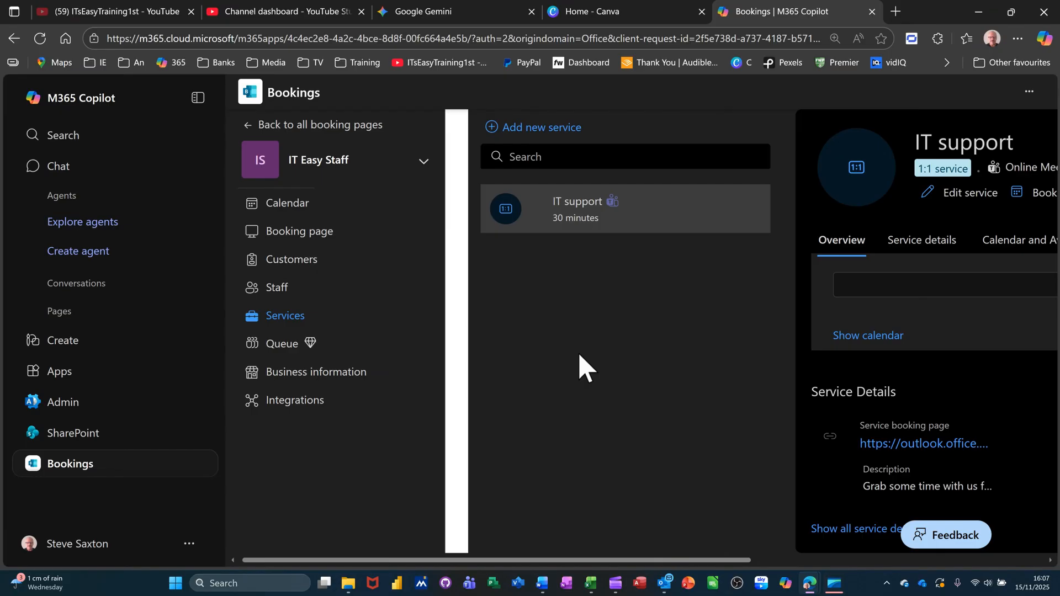
Add a new service named Excel L1 with online meetings turned on
{"action": "left_click", "coordinate": [526, 128]}
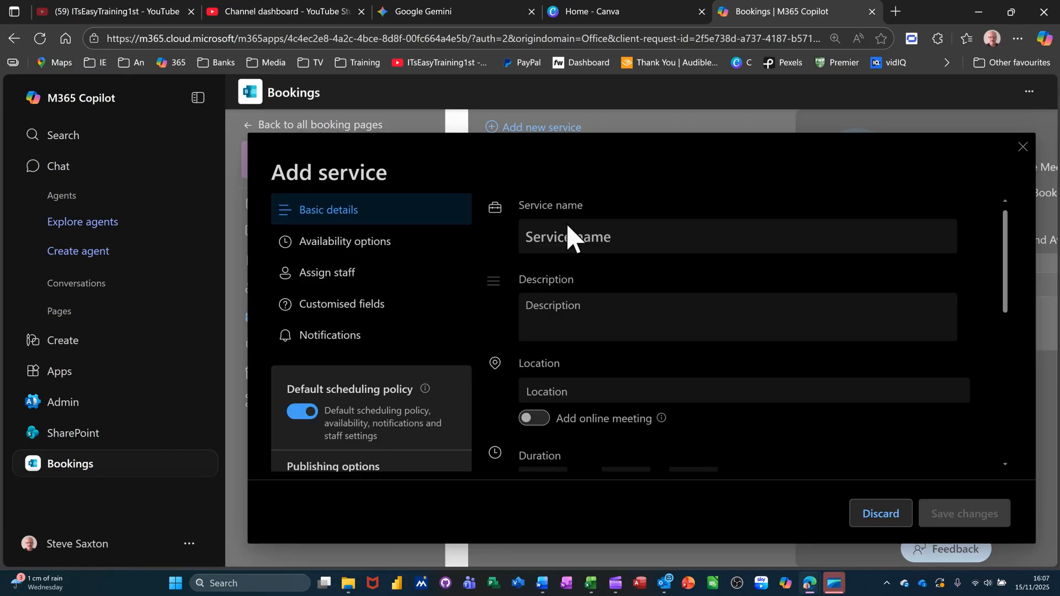
{"action": "left_click", "coordinate": [573, 240]}
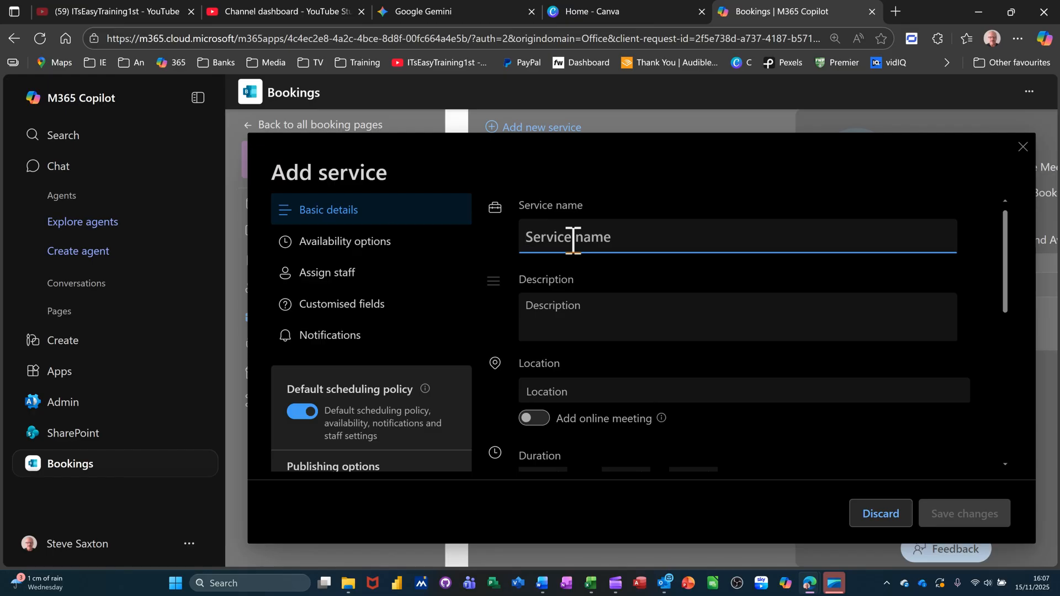
{"action": "type", "text": "Excel L1"}
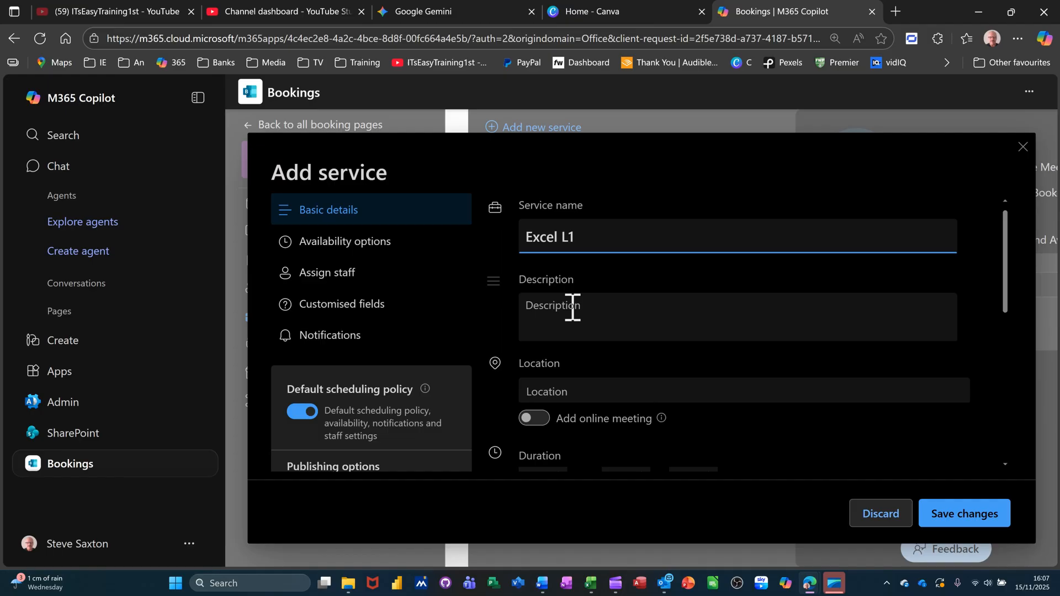
{"action": "left_click", "coordinate": [572, 307]}
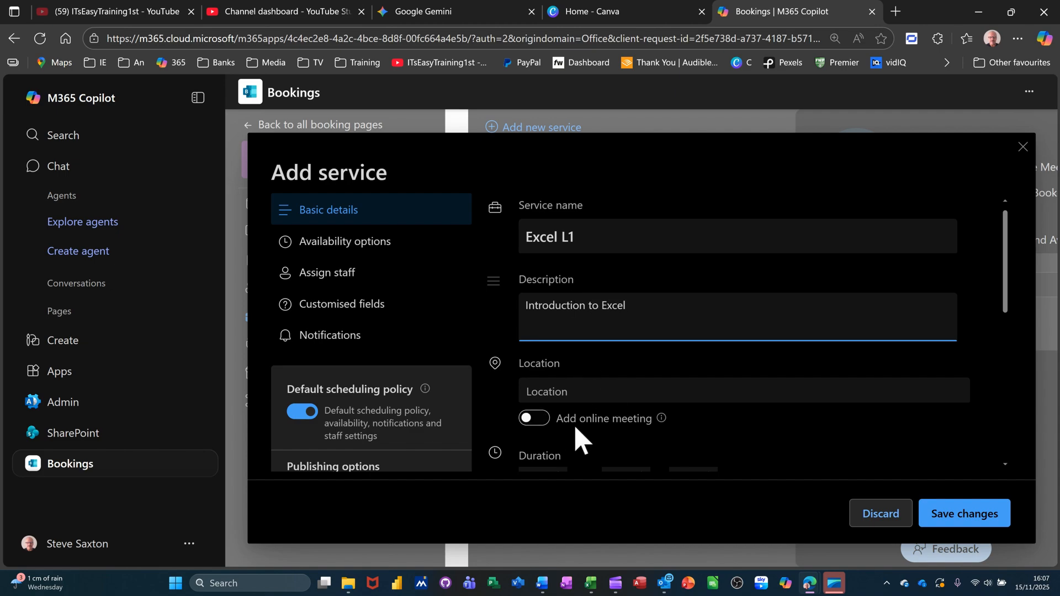
{"action": "left_click", "coordinate": [531, 420]}
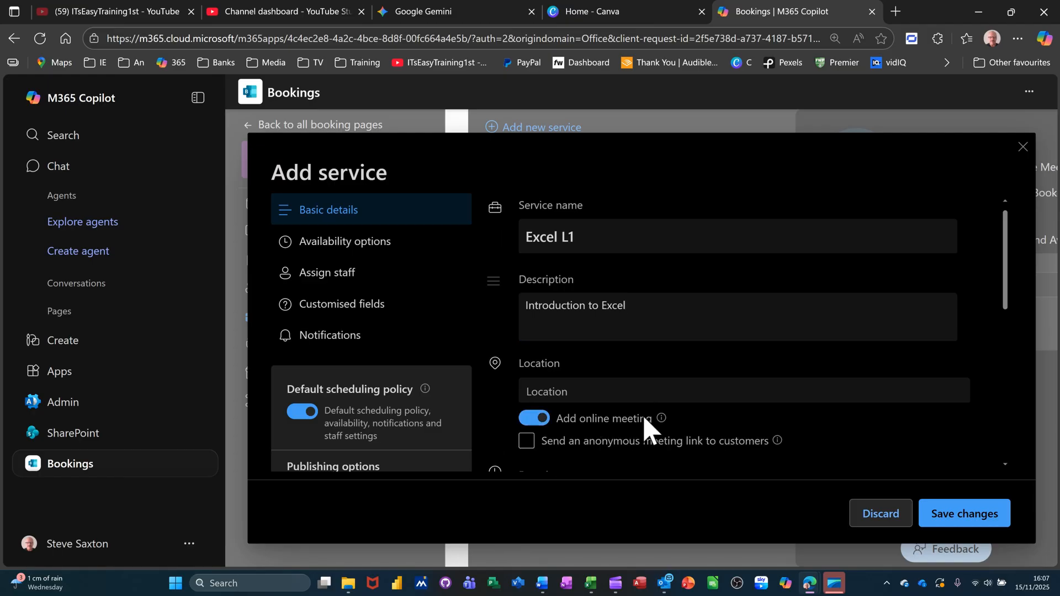
{"action": "left_click", "coordinate": [526, 442]}
{"action": "left_click", "coordinate": [527, 442]}
{"action": "scroll", "coordinate": [782, 398], "scroll_direction": "down", "scroll_amount": 2}
{"action": "scroll", "coordinate": [762, 403], "scroll_direction": "down", "scroll_amount": 2}
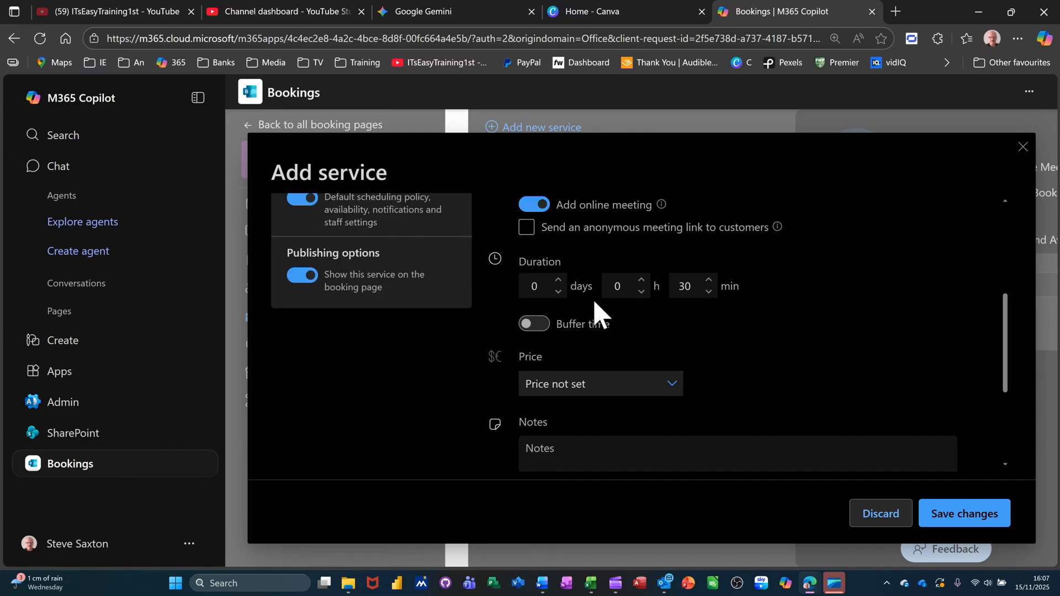
Set the Excel L1 duration to 6 hours 0 minutes and enable buffer time
{"action": "left_click", "coordinate": [641, 280]}
{"action": "left_click", "coordinate": [709, 291]}
{"action": "left_click", "coordinate": [531, 325]}
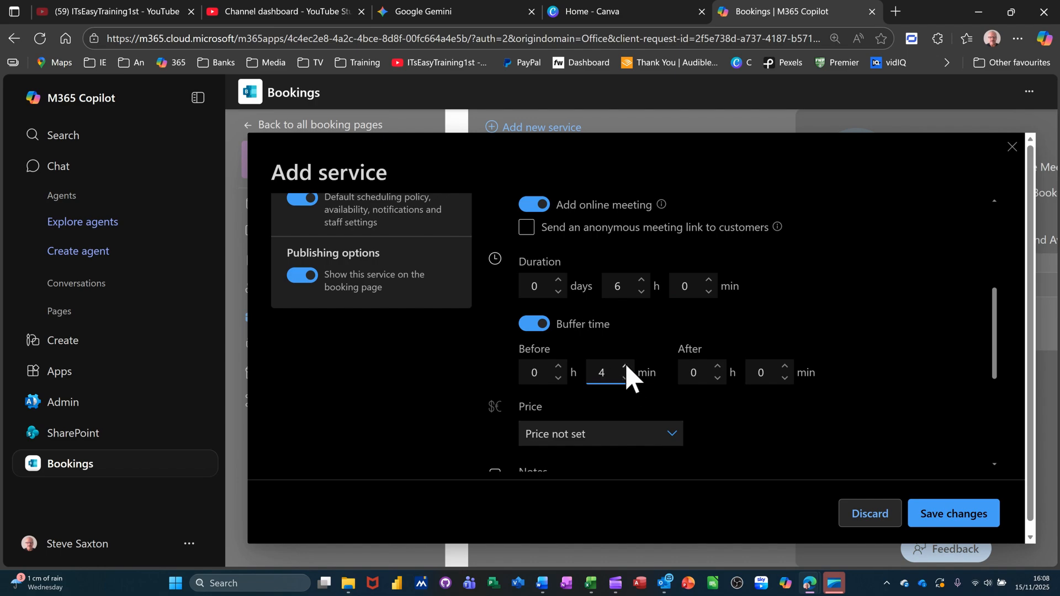
{"action": "left_click", "coordinate": [766, 374]}
{"action": "left_click", "coordinate": [785, 366]}
{"action": "left_click", "coordinate": [784, 366]}
{"action": "scroll", "coordinate": [712, 421], "scroll_direction": "down", "scroll_amount": 2}
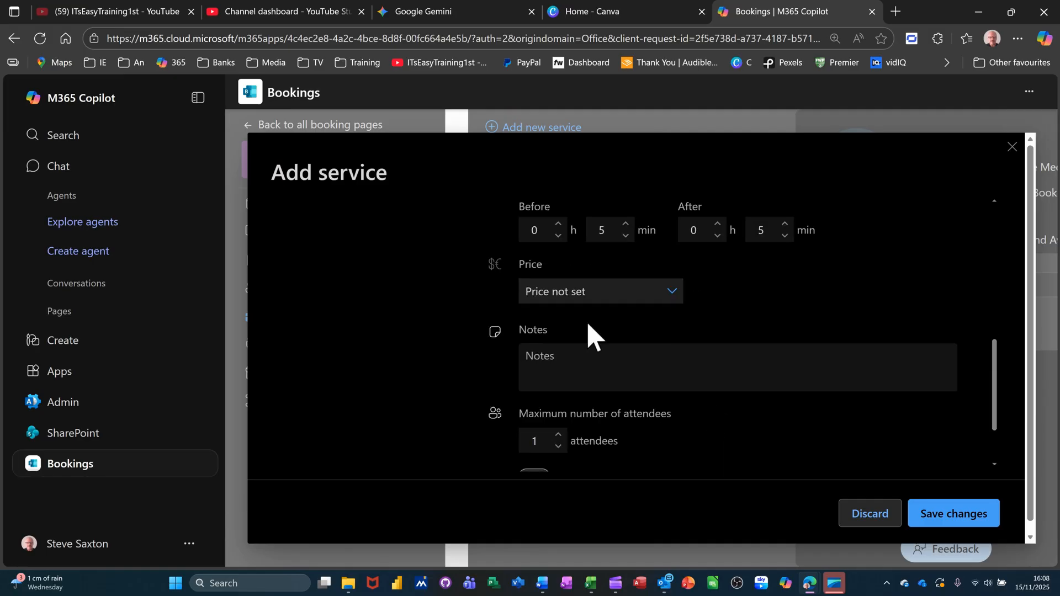
Charge a fixed price of £200.00 for the service
{"action": "left_click", "coordinate": [670, 298]}
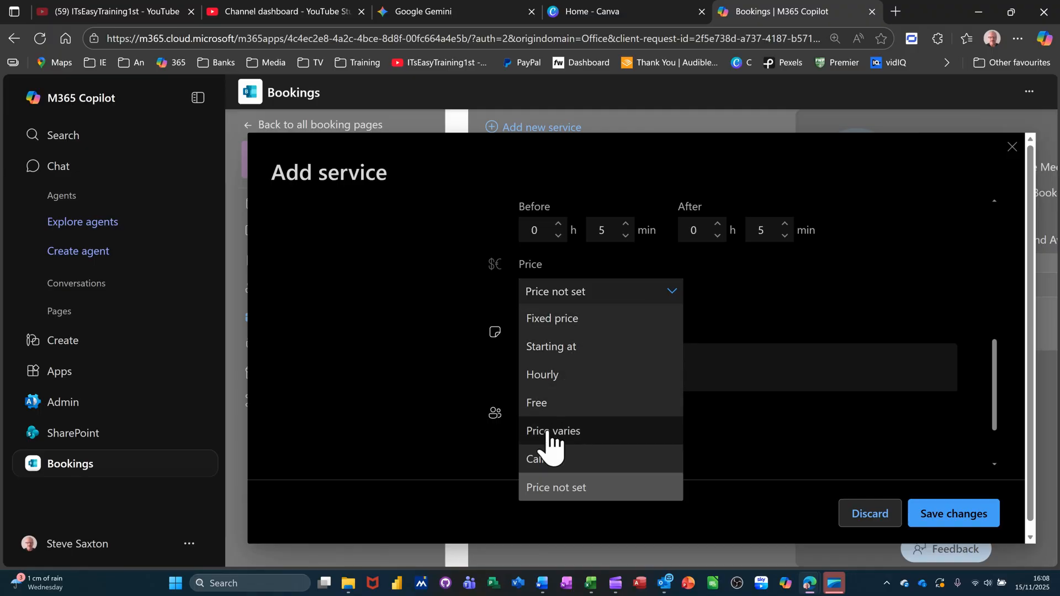
{"action": "left_click", "coordinate": [570, 323]}
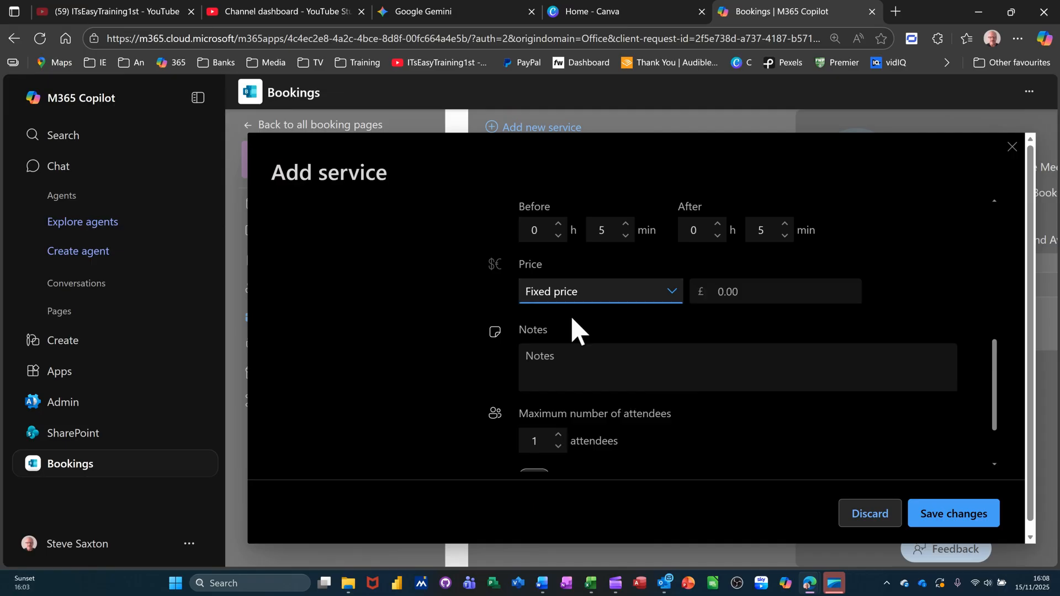
{"action": "left_click", "coordinate": [754, 293]}
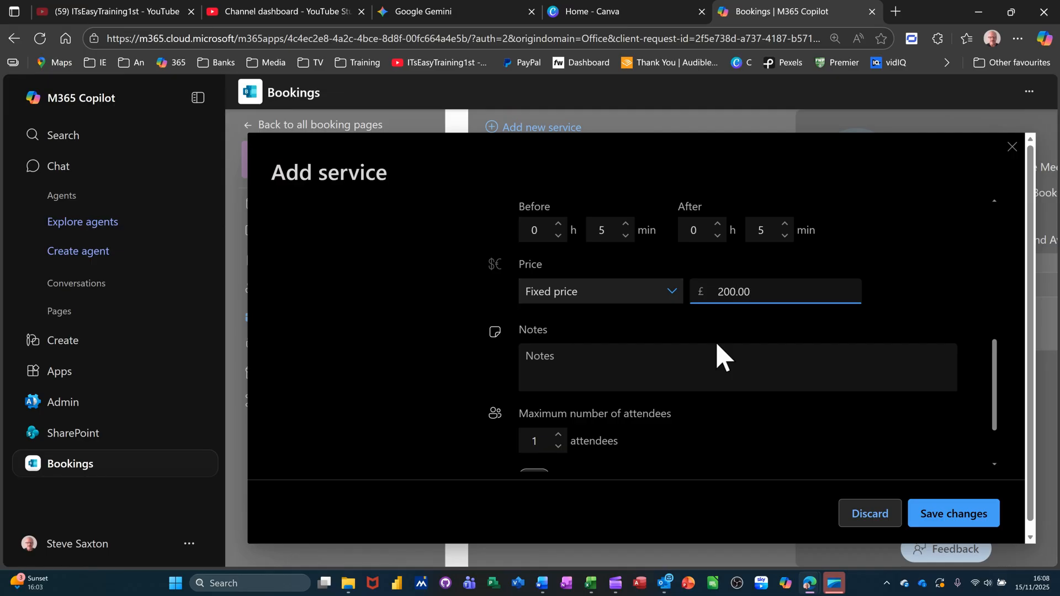
{"action": "type", "text": "200.00"}
{"action": "left_click", "coordinate": [686, 356]}
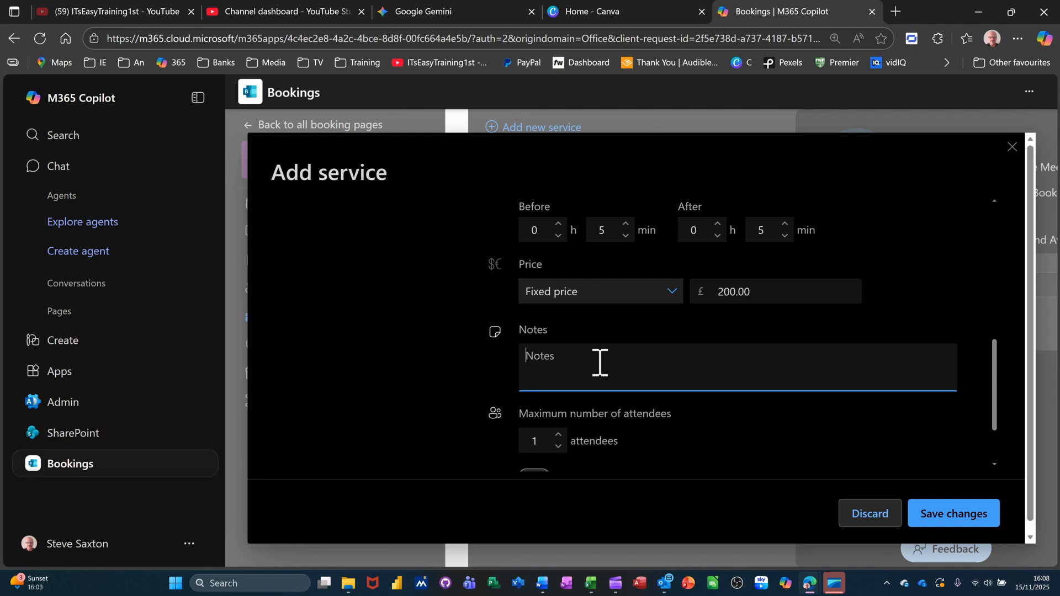
Limit the service to 12 attendees and save it
{"action": "scroll", "coordinate": [608, 373], "scroll_direction": "down", "scroll_amount": 1}
{"action": "left_click", "coordinate": [558, 369]}
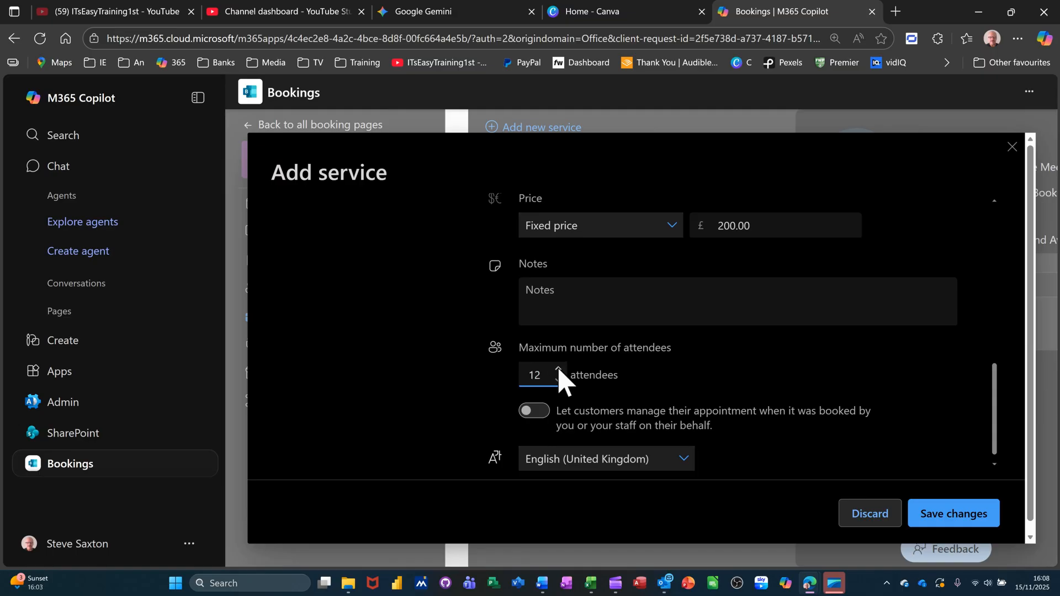
{"action": "left_click", "coordinate": [671, 386]}
{"action": "left_click", "coordinate": [599, 468]}
{"action": "left_click", "coordinate": [933, 520]}
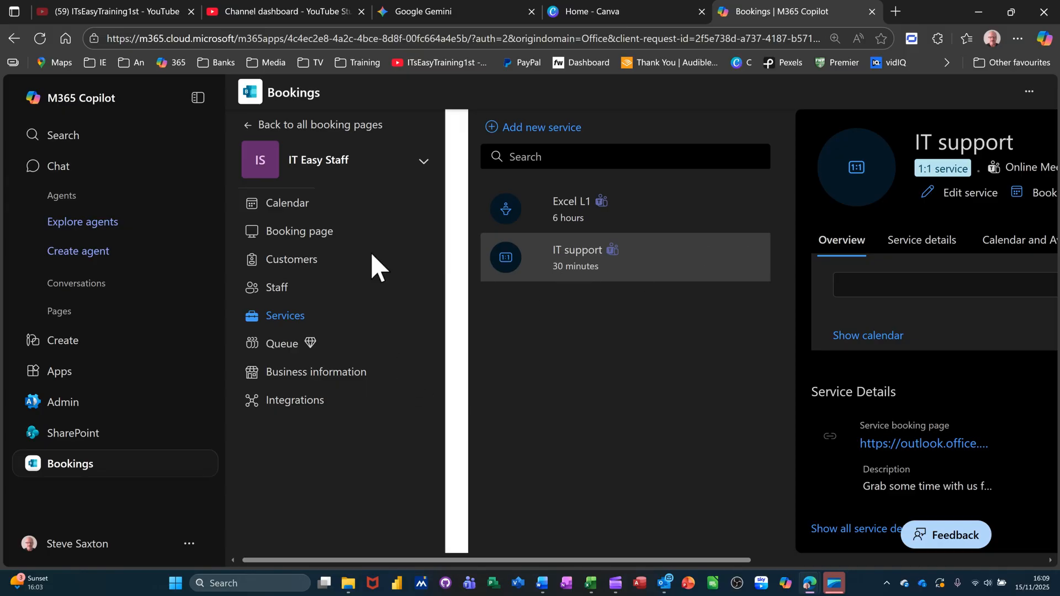
After confirming Excel L1 (6 hours) and IT support are listed, switch to the booking calendar
{"action": "left_click", "coordinate": [291, 206]}
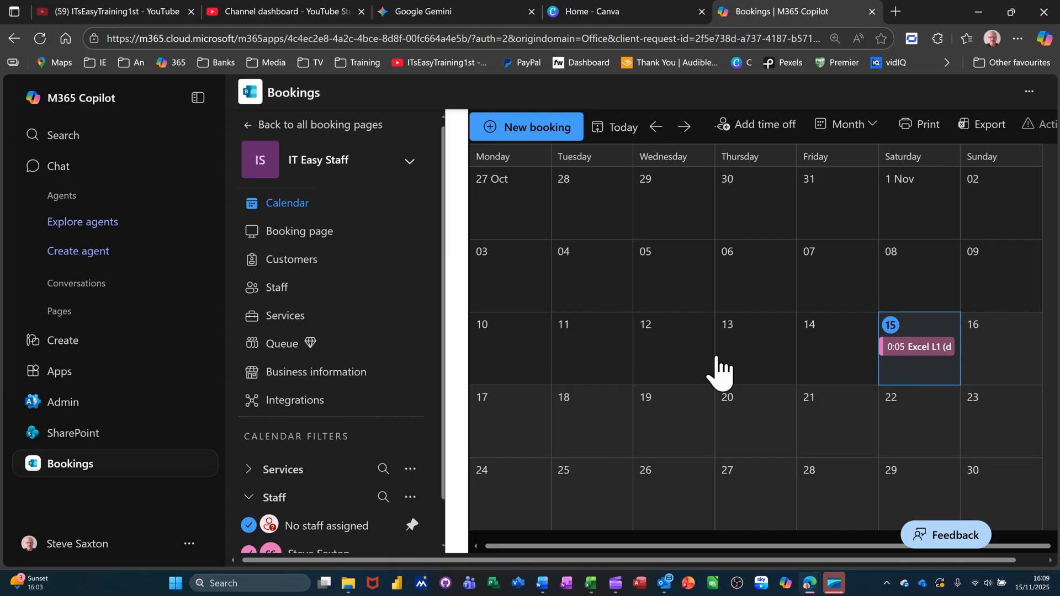
Book Excel L1 on 13 Nov 2025 as an all-day booking with the Guest staff member assigned
{"action": "double_click", "coordinate": [742, 364]}
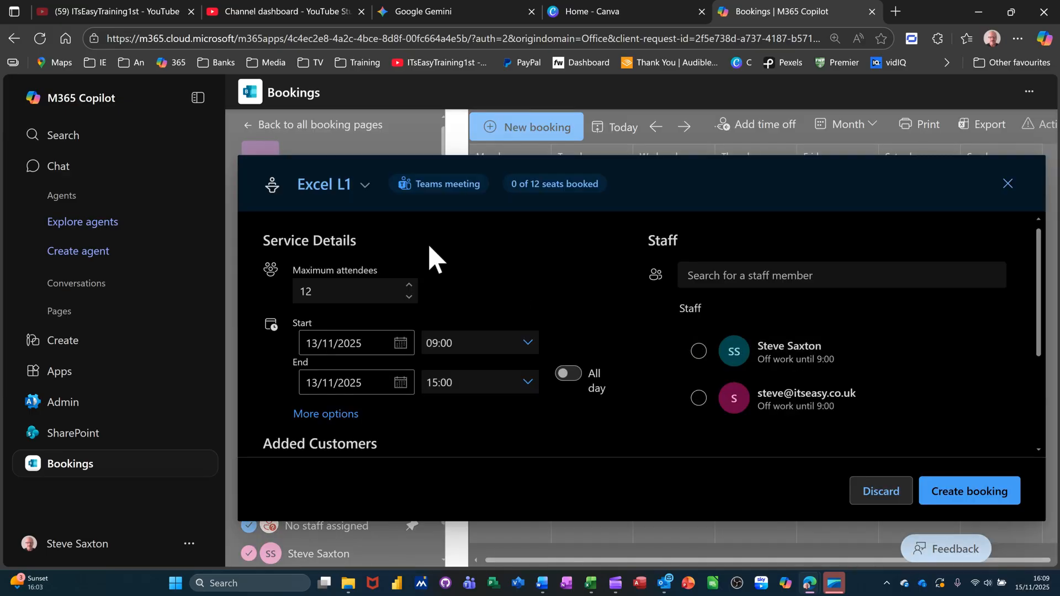
{"action": "left_click", "coordinate": [366, 186]}
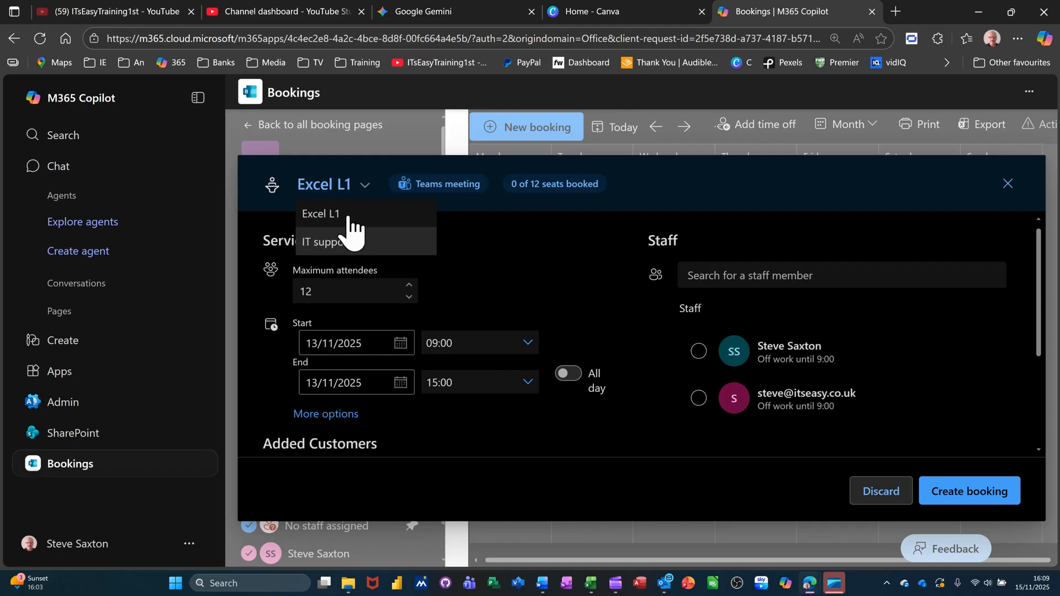
{"action": "left_click", "coordinate": [360, 215]}
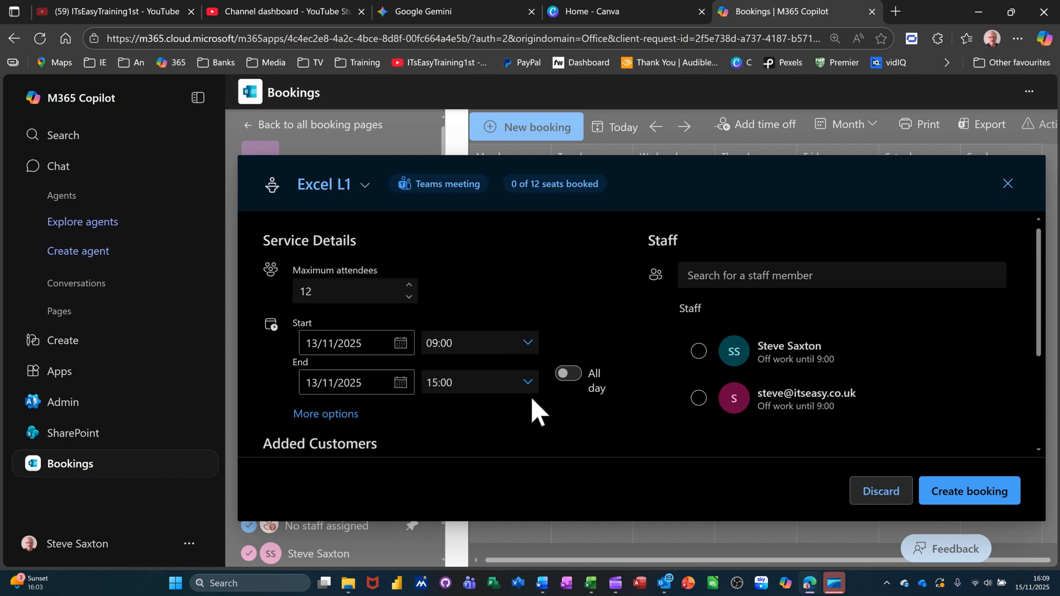
{"action": "left_click", "coordinate": [564, 374]}
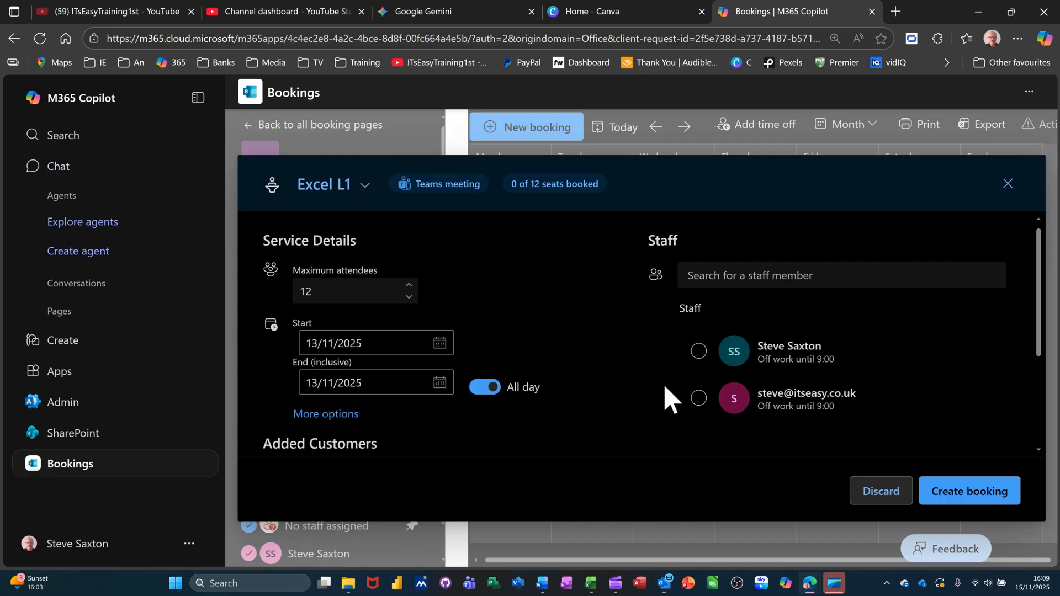
{"action": "left_click", "coordinate": [698, 399]}
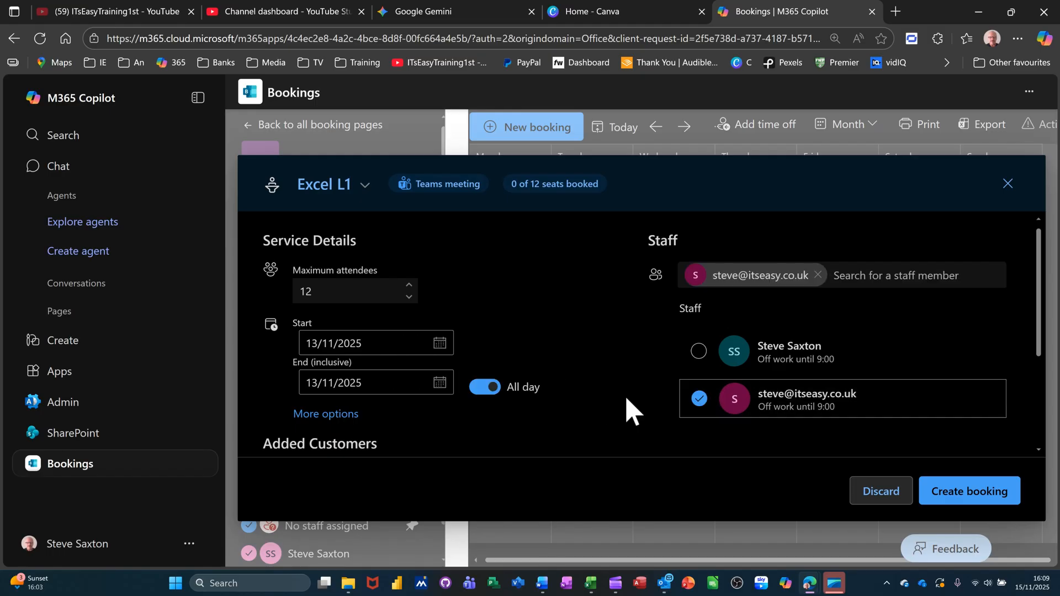
{"action": "left_click", "coordinate": [956, 501]}
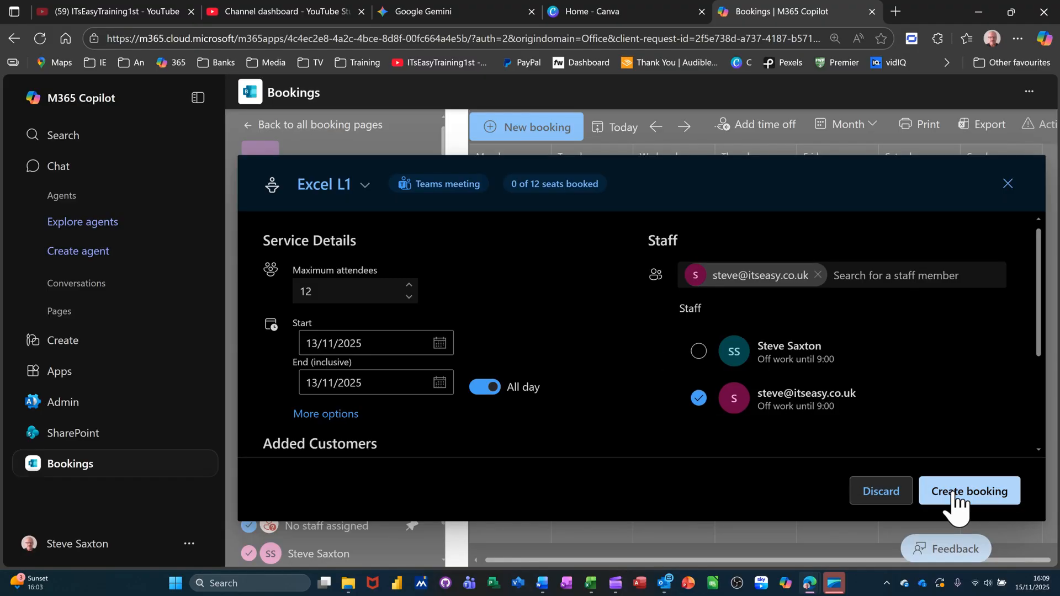
{"action": "left_click", "coordinate": [956, 501]}
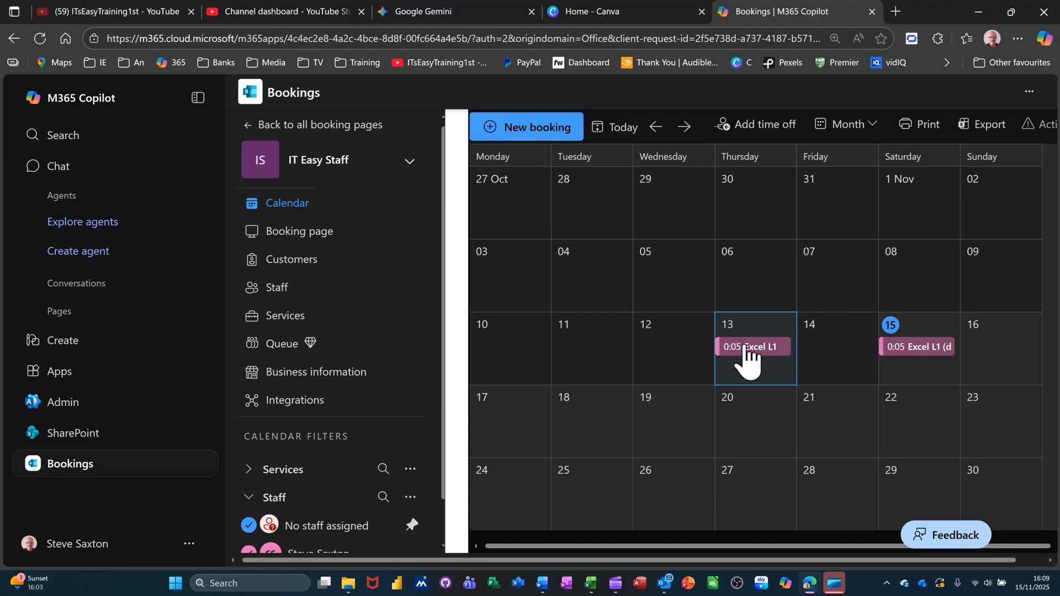
{"action": "left_click", "coordinate": [757, 347]}
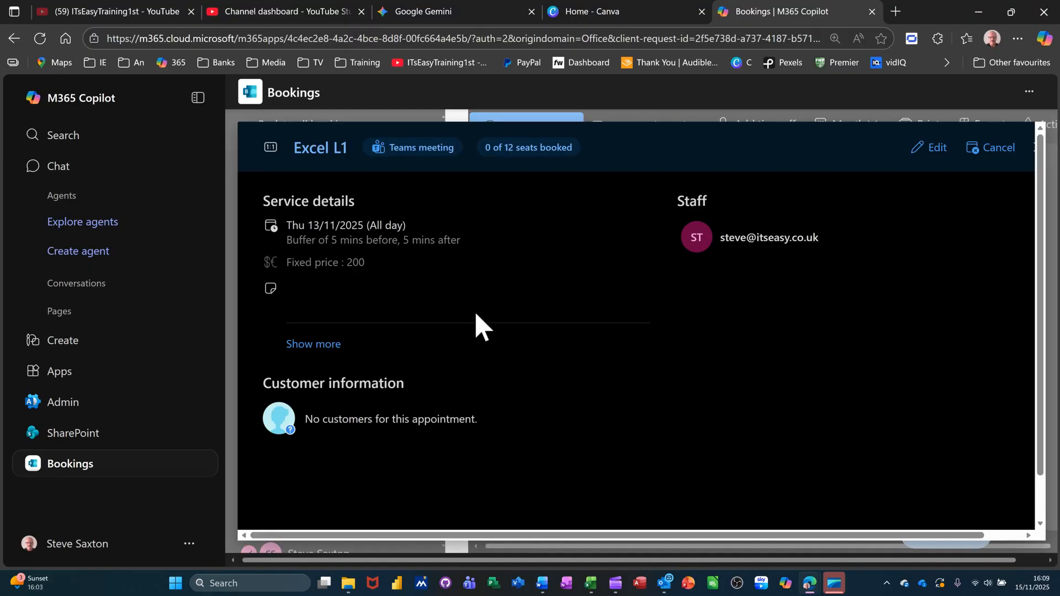
{"action": "left_click", "coordinate": [933, 148]}
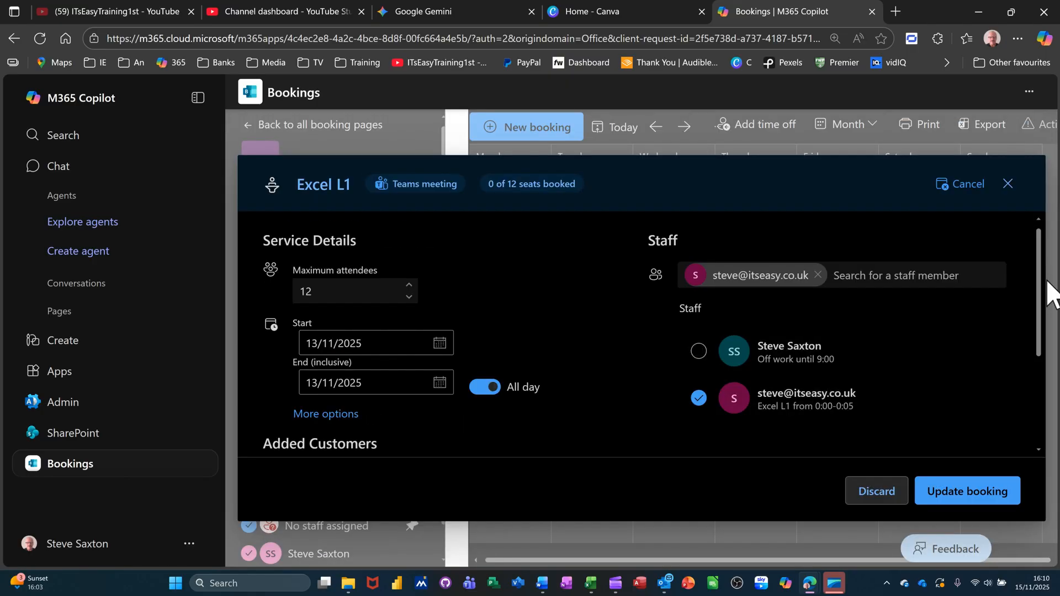
{"action": "left_click_drag", "start_coordinate": [1039, 285], "coordinate": [1041, 407]}
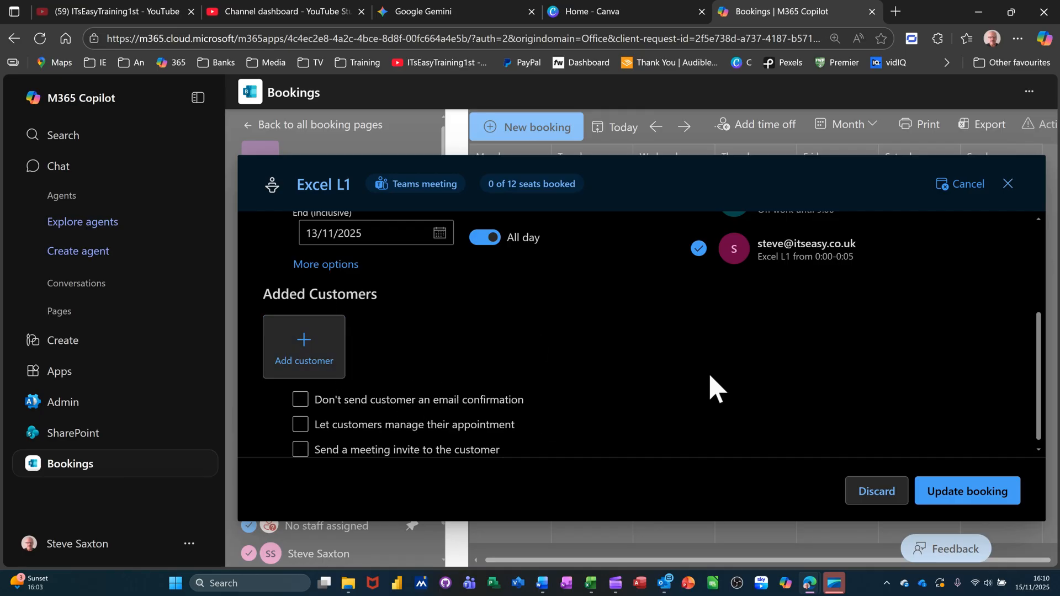
{"action": "left_click", "coordinate": [942, 497]}
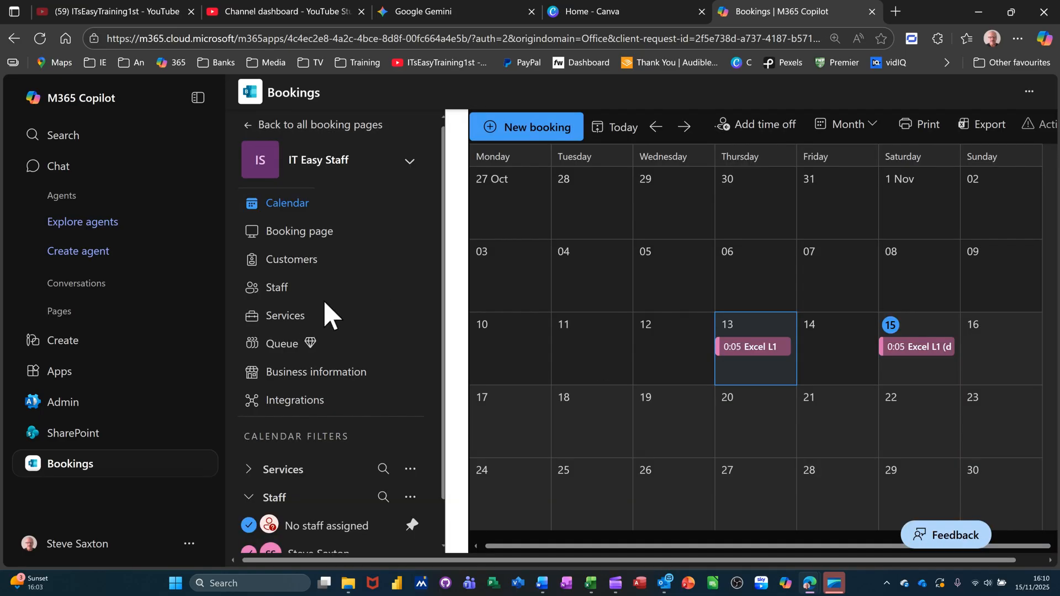
Open the Excel L1 service and review its overview and full service details
{"action": "left_click", "coordinate": [285, 317]}
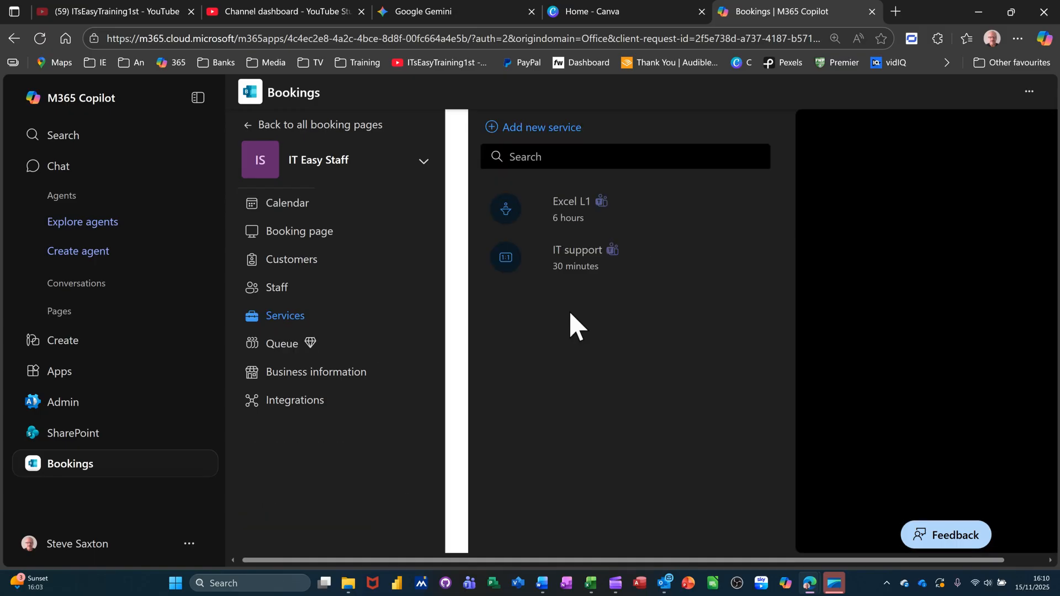
{"action": "left_click", "coordinate": [581, 226]}
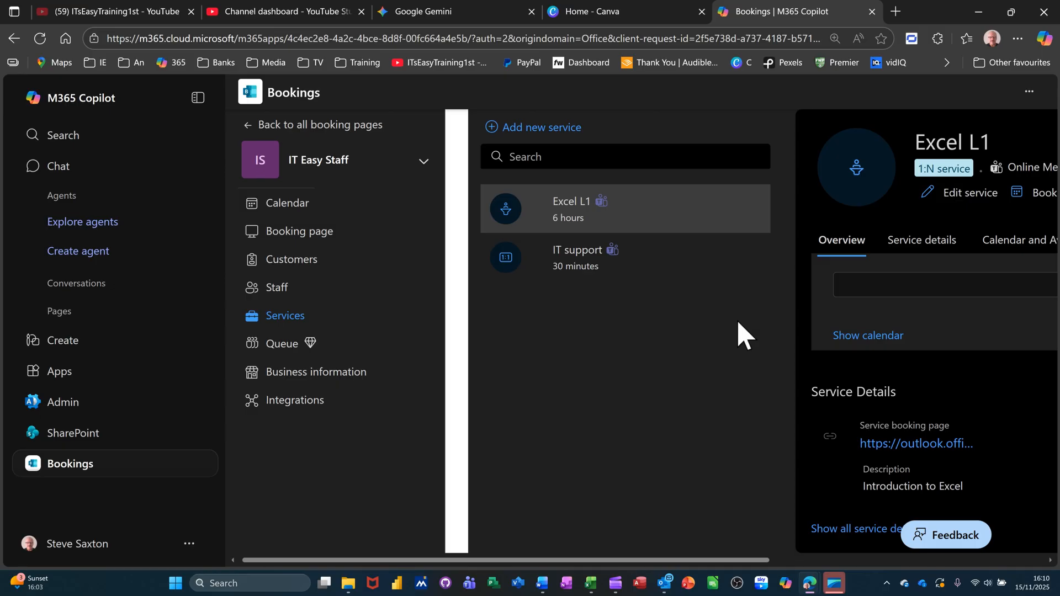
{"action": "left_click", "coordinate": [910, 243]}
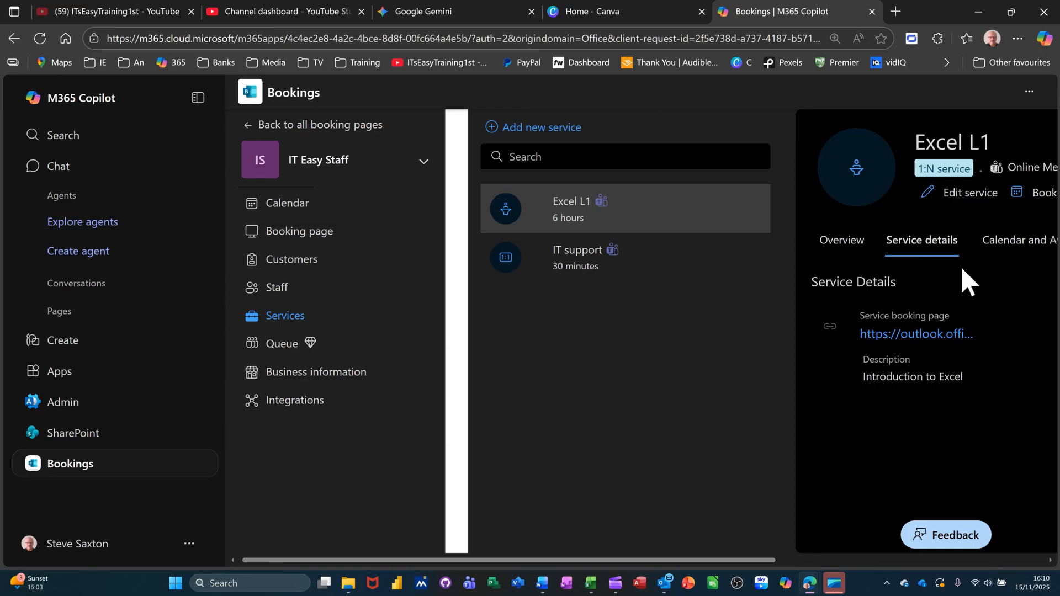
{"action": "left_click", "coordinate": [1013, 243]}
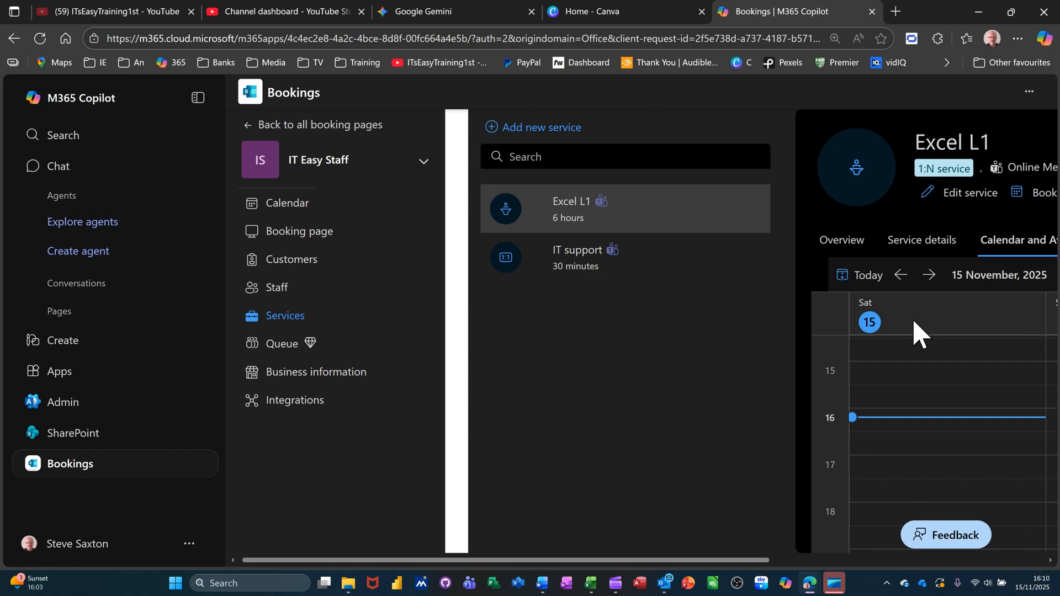
{"action": "left_click", "coordinate": [842, 243]}
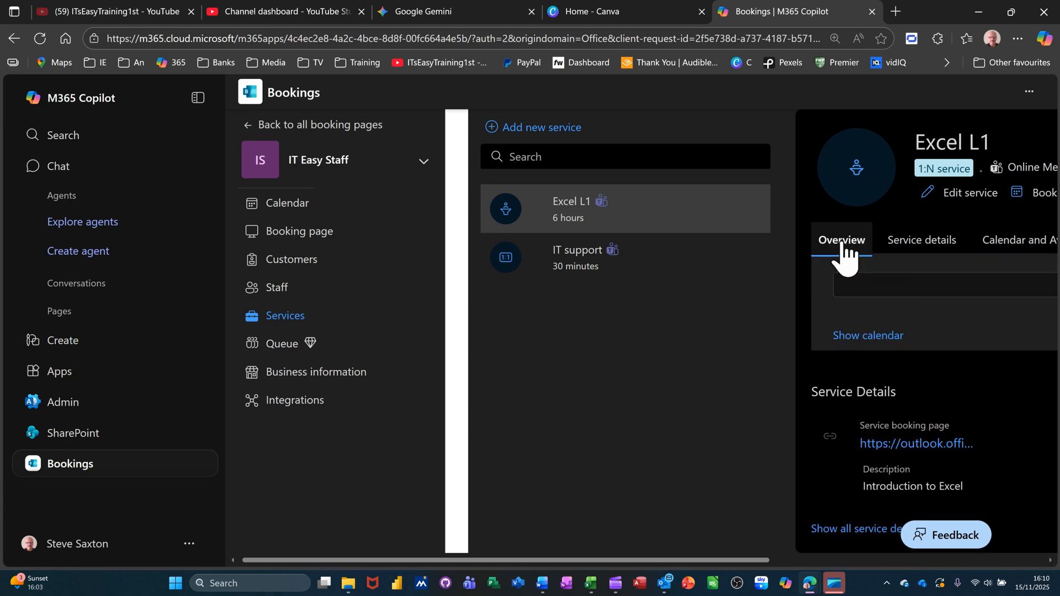
{"action": "scroll", "coordinate": [895, 367], "scroll_direction": "down", "scroll_amount": 4}
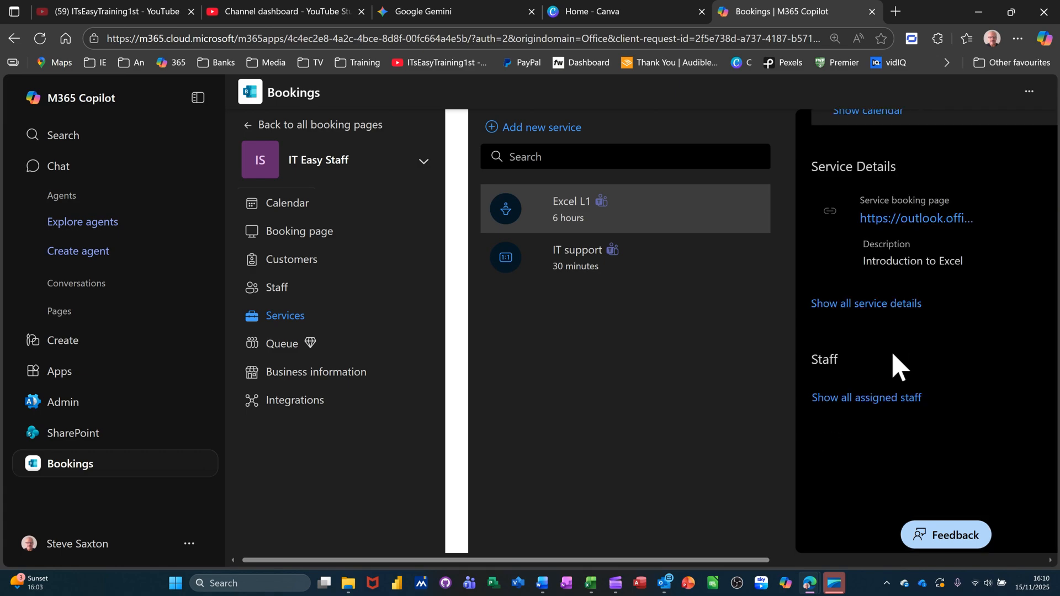
{"action": "left_click", "coordinate": [855, 307]}
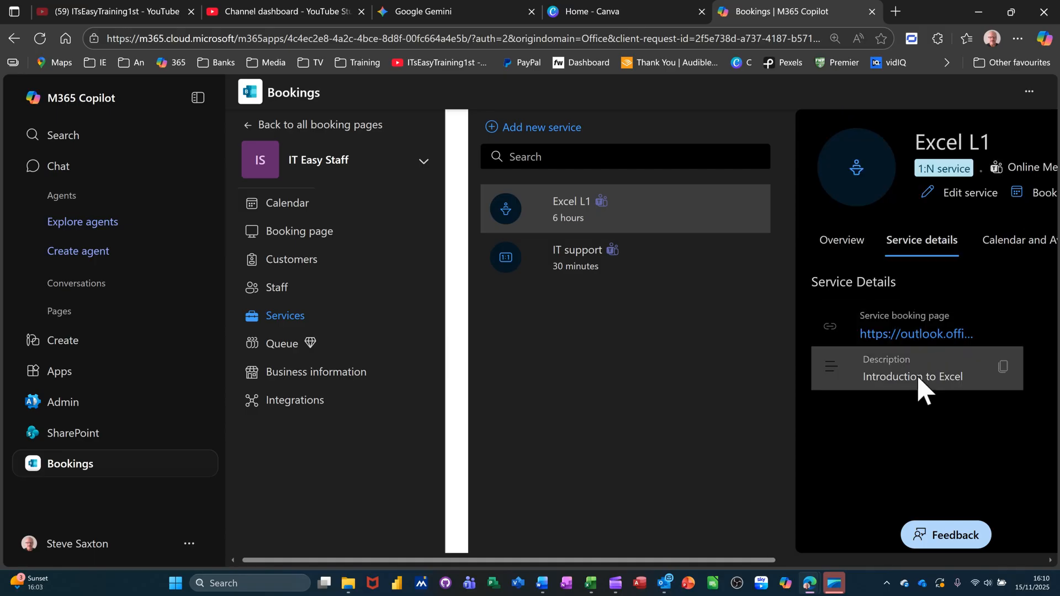
Browse Excel L1's availability calendar forward to 18 and 21 November and back to 18 November
{"action": "left_click", "coordinate": [1009, 241]}
{"action": "scroll", "coordinate": [897, 417], "scroll_direction": "down", "scroll_amount": 5}
{"action": "scroll", "coordinate": [897, 414], "scroll_direction": "up", "scroll_amount": 4}
{"action": "scroll", "coordinate": [897, 417], "scroll_direction": "up", "scroll_amount": 1}
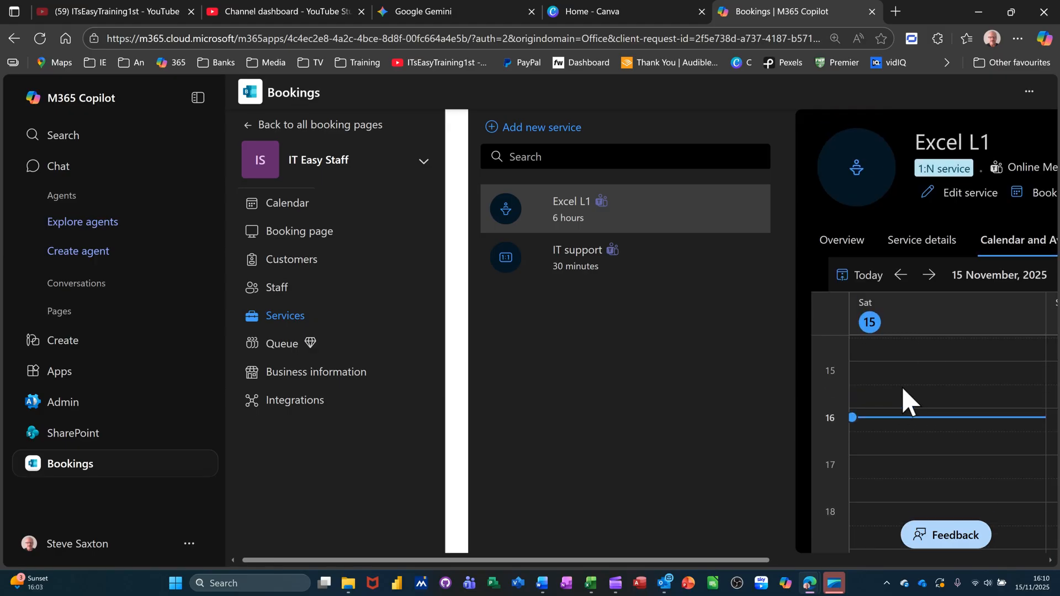
{"action": "left_click", "coordinate": [929, 274]}
{"action": "left_click", "coordinate": [931, 275]}
{"action": "left_click", "coordinate": [901, 276]}
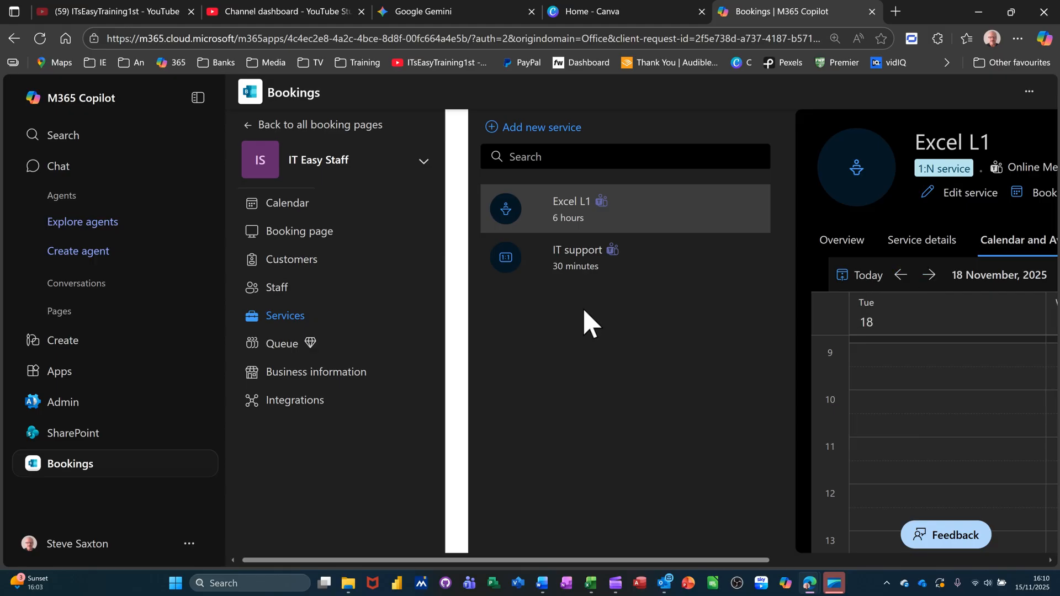
{"action": "left_click", "coordinate": [272, 288]}
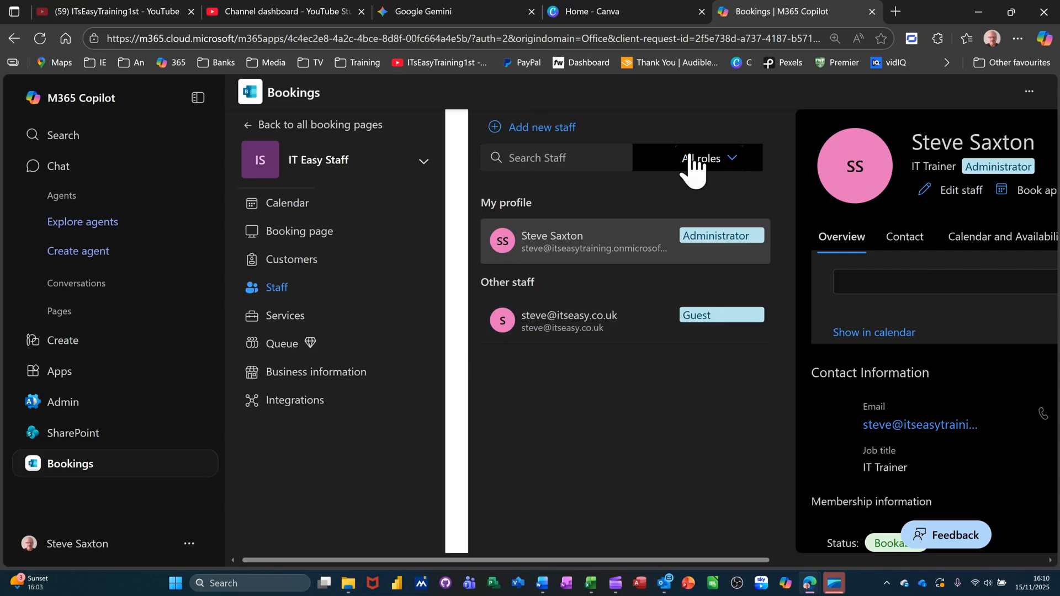
Filter staff to the Administrator role and review their contact details and availability
{"action": "left_click", "coordinate": [707, 160]}
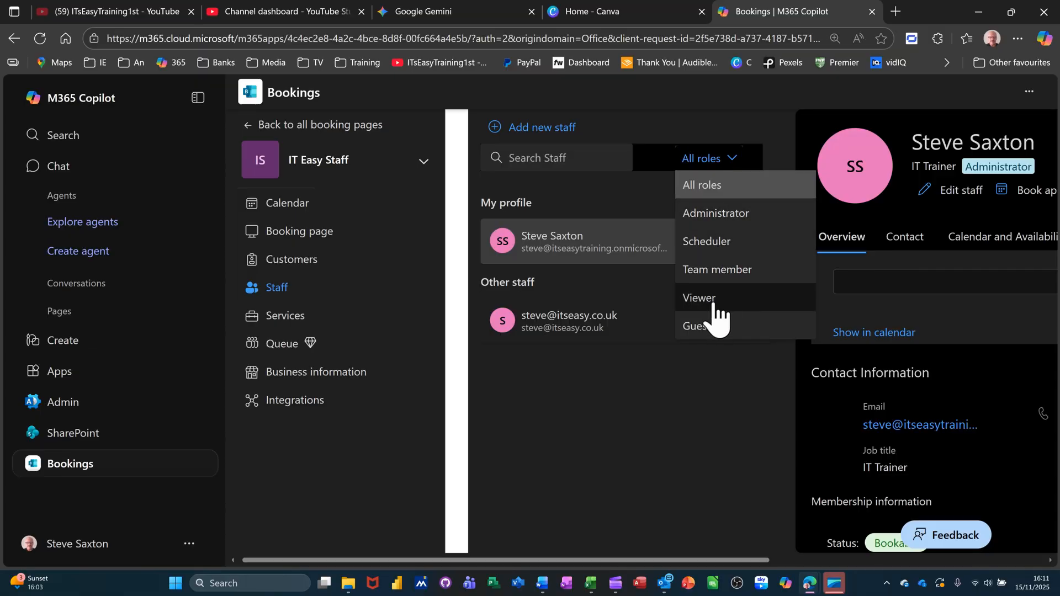
{"action": "left_click", "coordinate": [717, 214]}
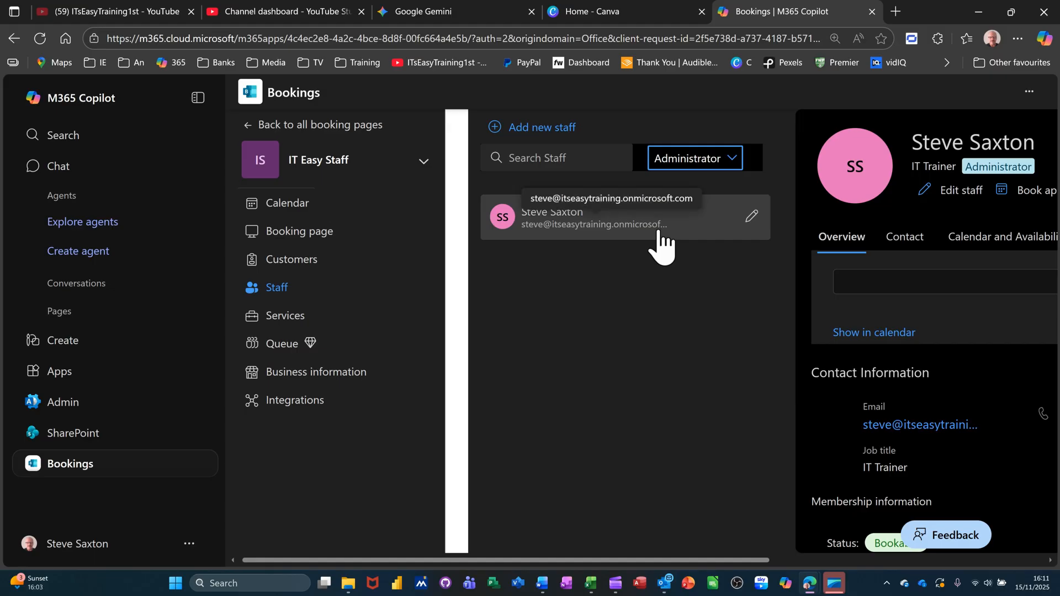
{"action": "left_click", "coordinate": [904, 239]}
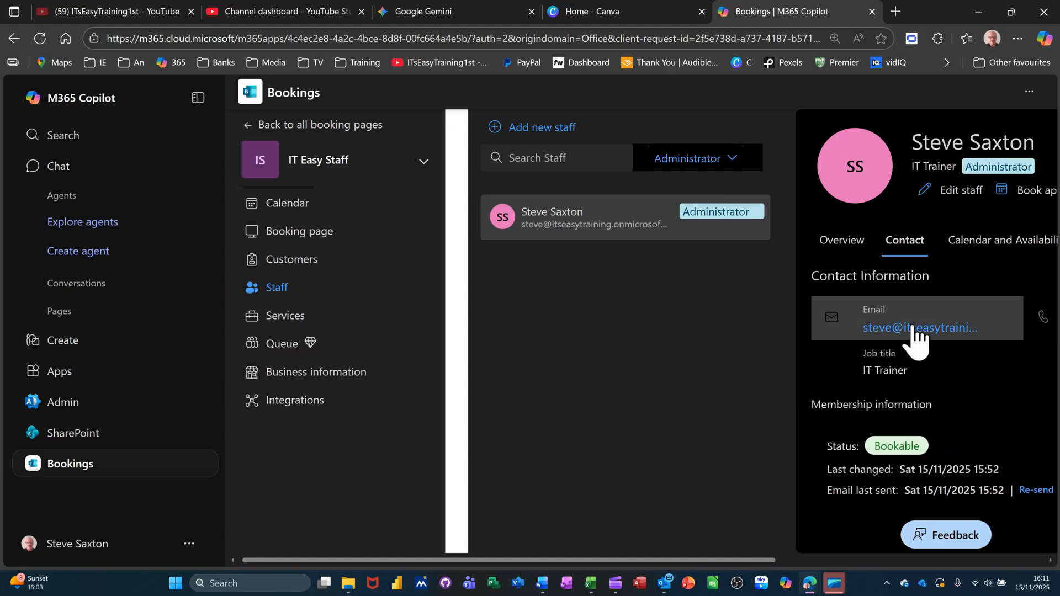
{"action": "left_click", "coordinate": [975, 249]}
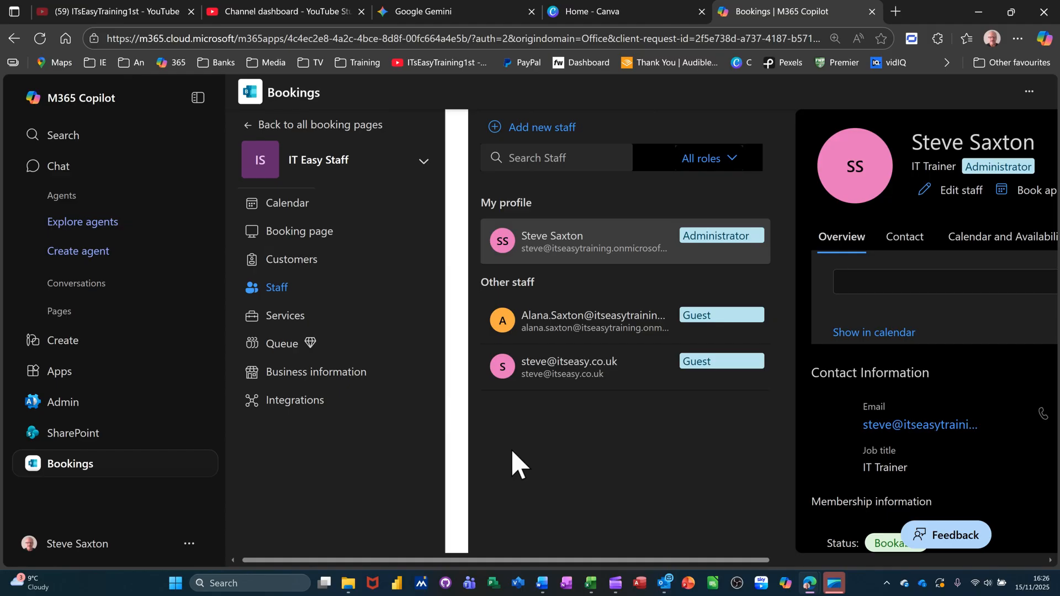
{"action": "left_click", "coordinate": [276, 261]}
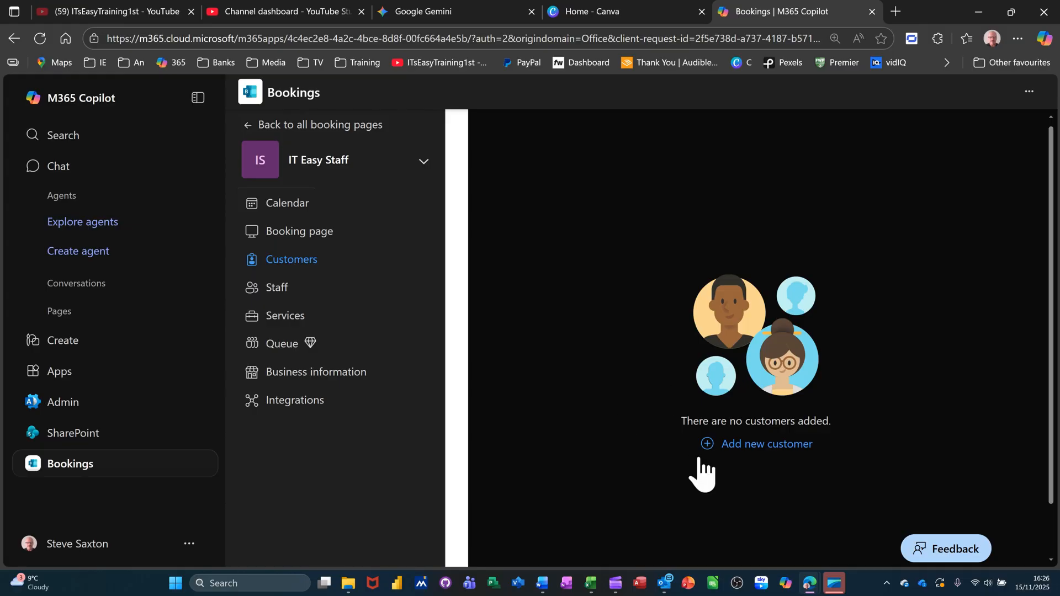
Add a new customer with their first and last name and save it
{"action": "left_click", "coordinate": [742, 450]}
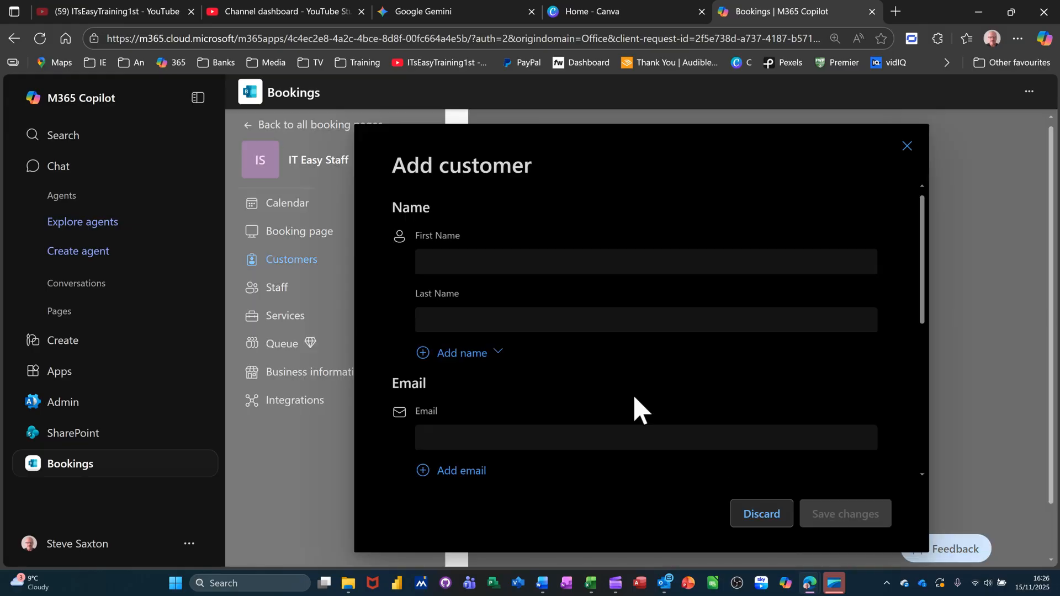
{"action": "left_click", "coordinate": [504, 263]}
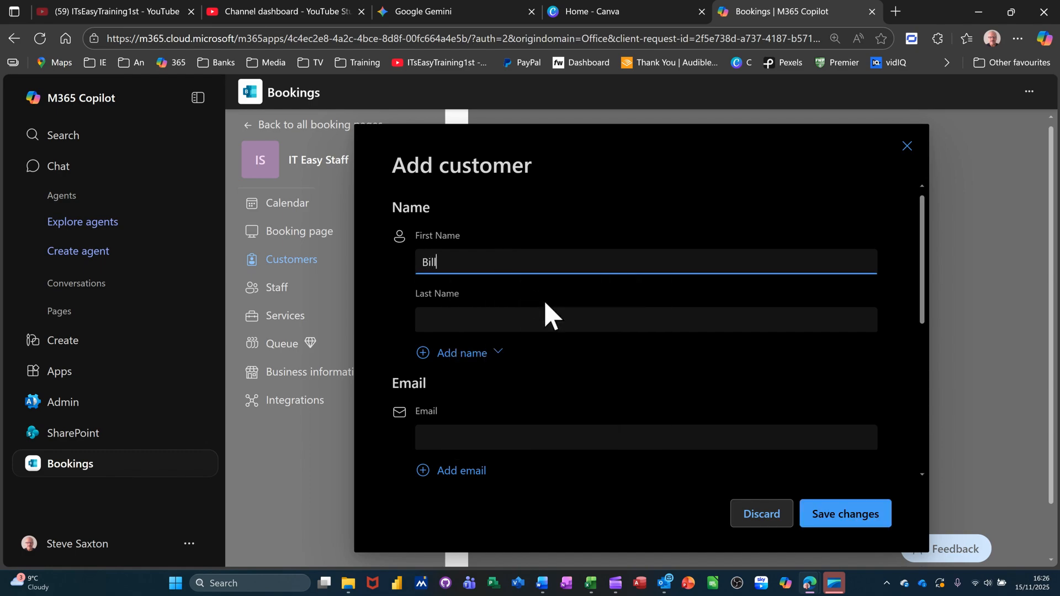
{"action": "left_click", "coordinate": [521, 314]}
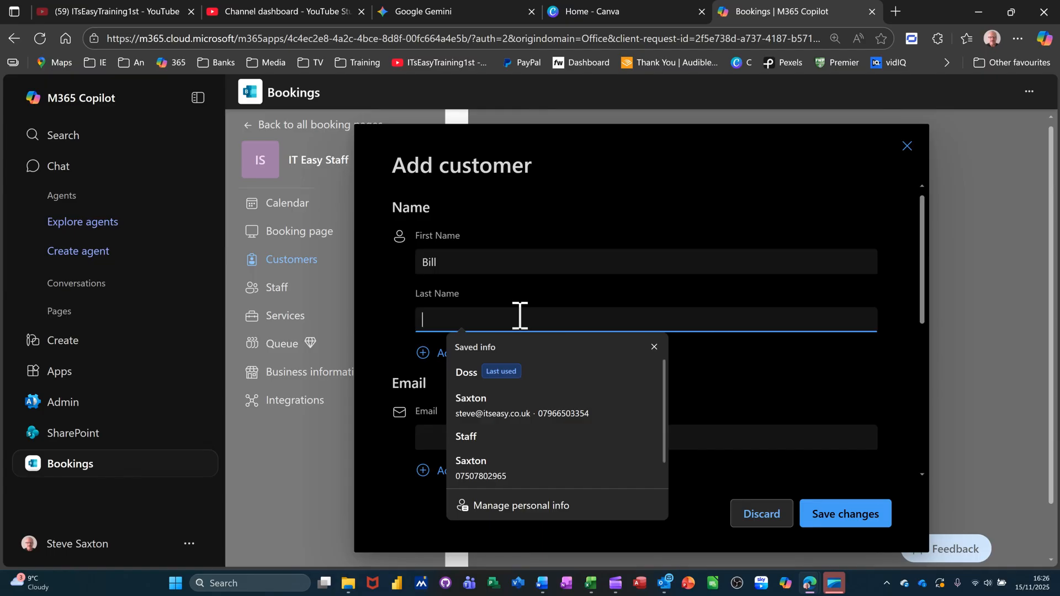
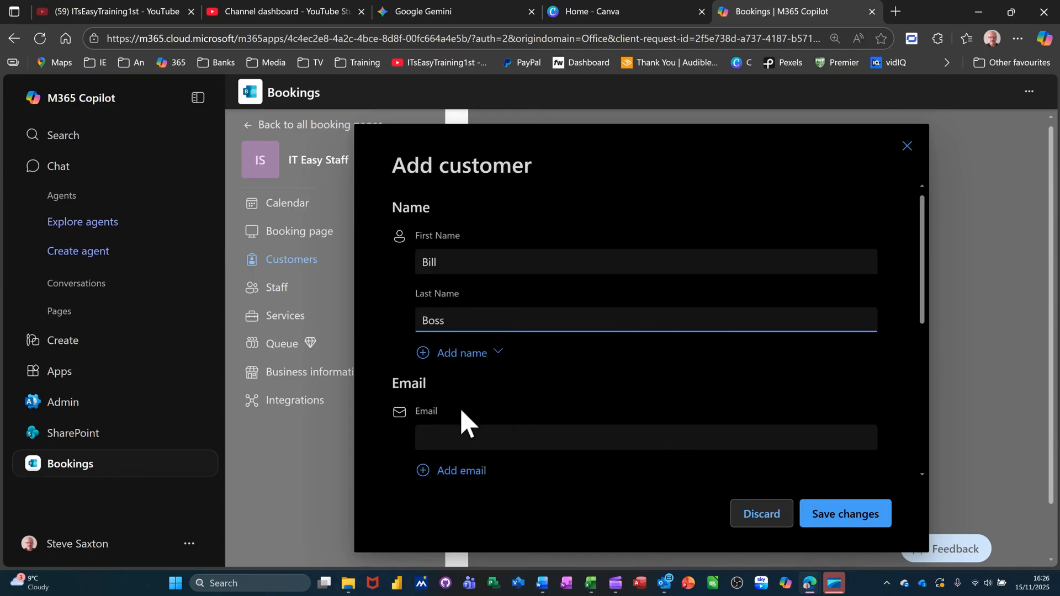
{"action": "left_click", "coordinate": [847, 519]}
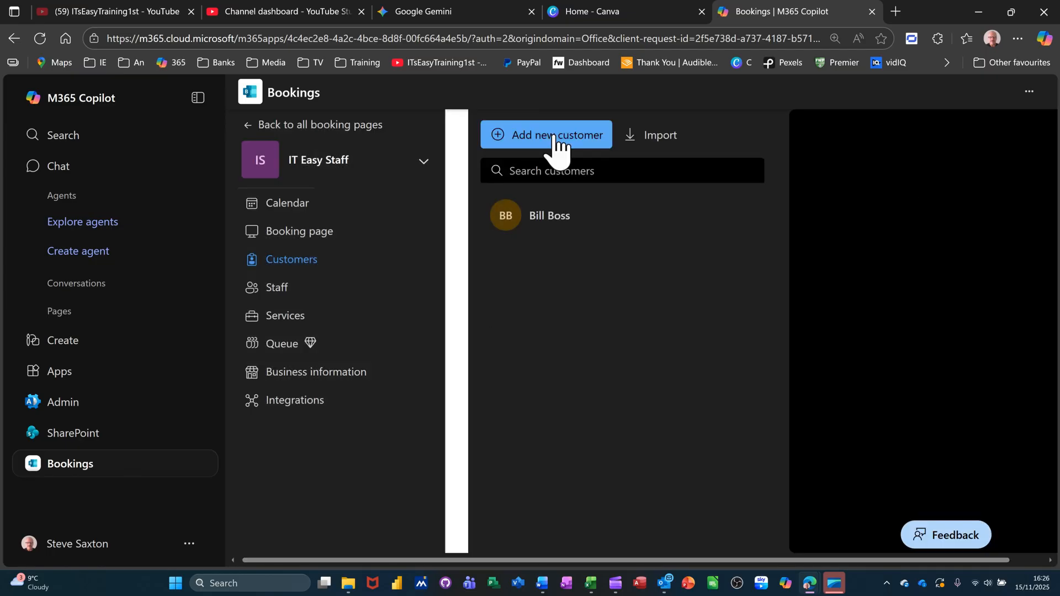
Add a second customer with their first and last name and save it
{"action": "left_click", "coordinate": [556, 139]}
{"action": "left_click", "coordinate": [511, 259]}
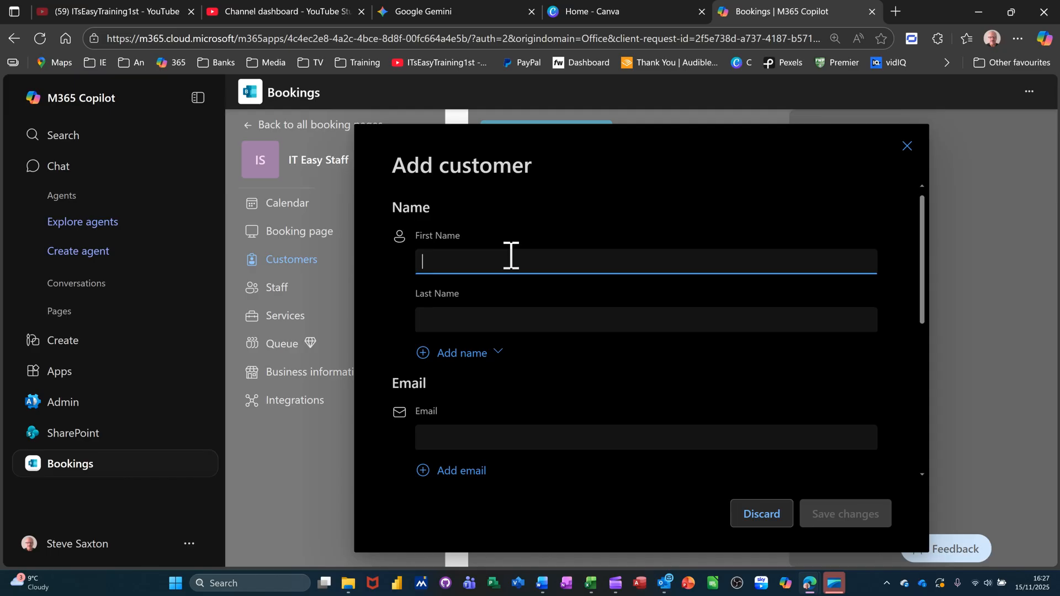
{"action": "type", "text": "Bob"}
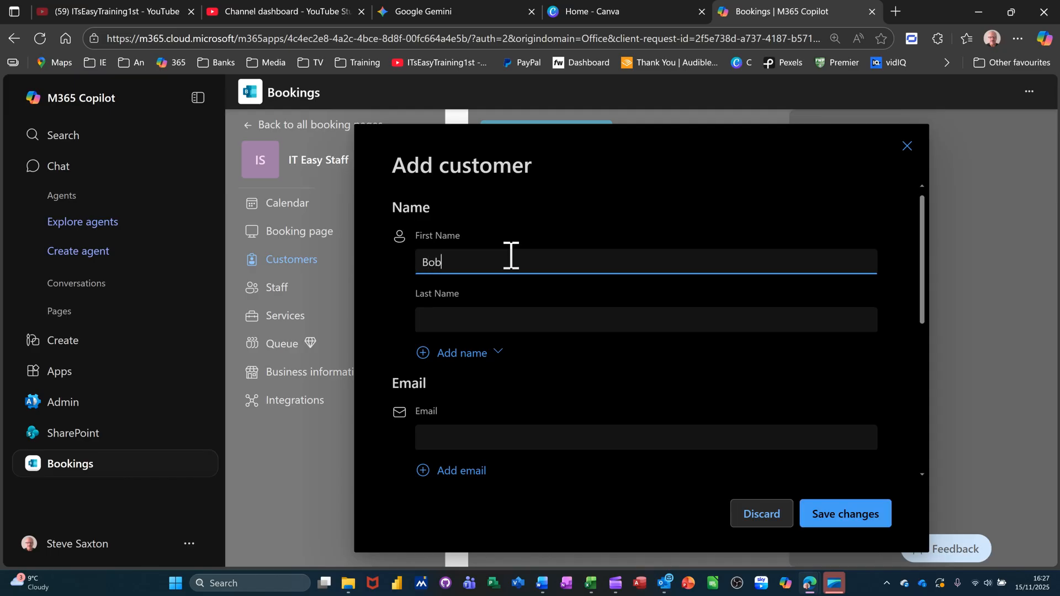
{"action": "left_click", "coordinate": [503, 318]}
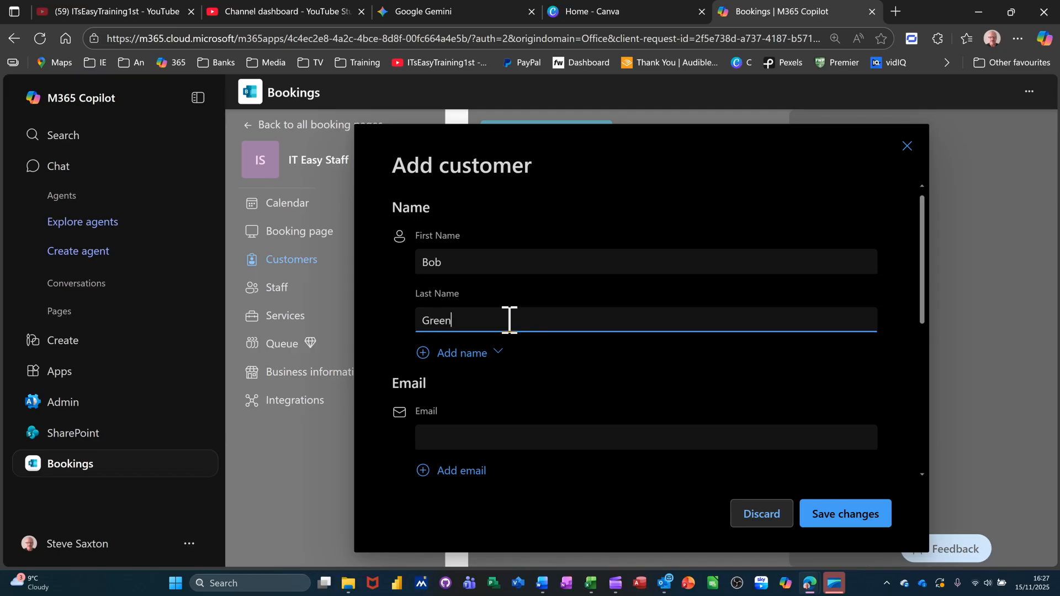
{"action": "left_click", "coordinate": [835, 528]}
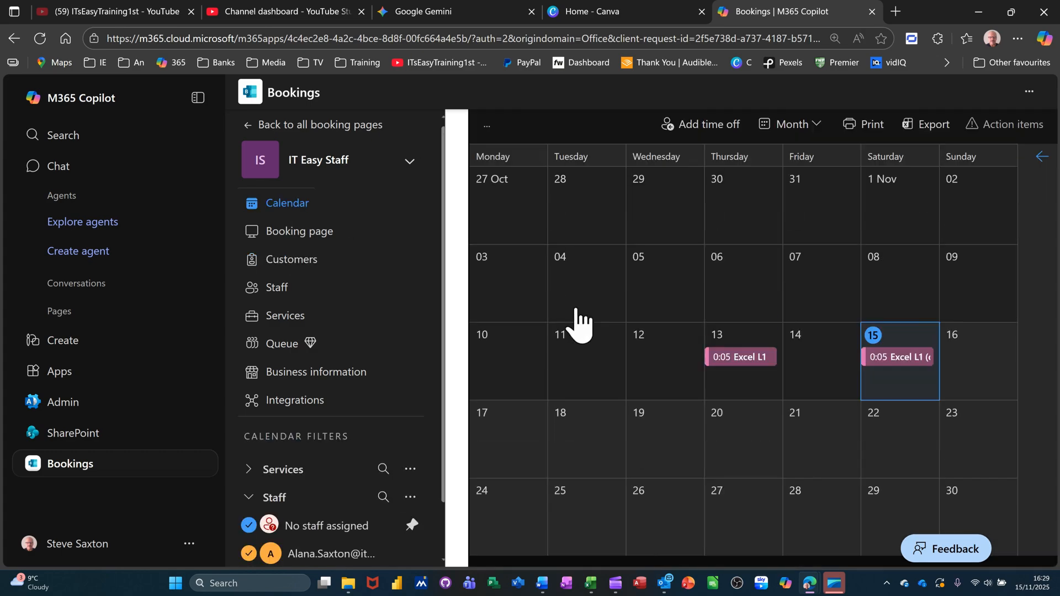
Open the 13 Nov Excel L1 booking in edit mode and begin adding a customer
{"action": "left_click", "coordinate": [743, 359]}
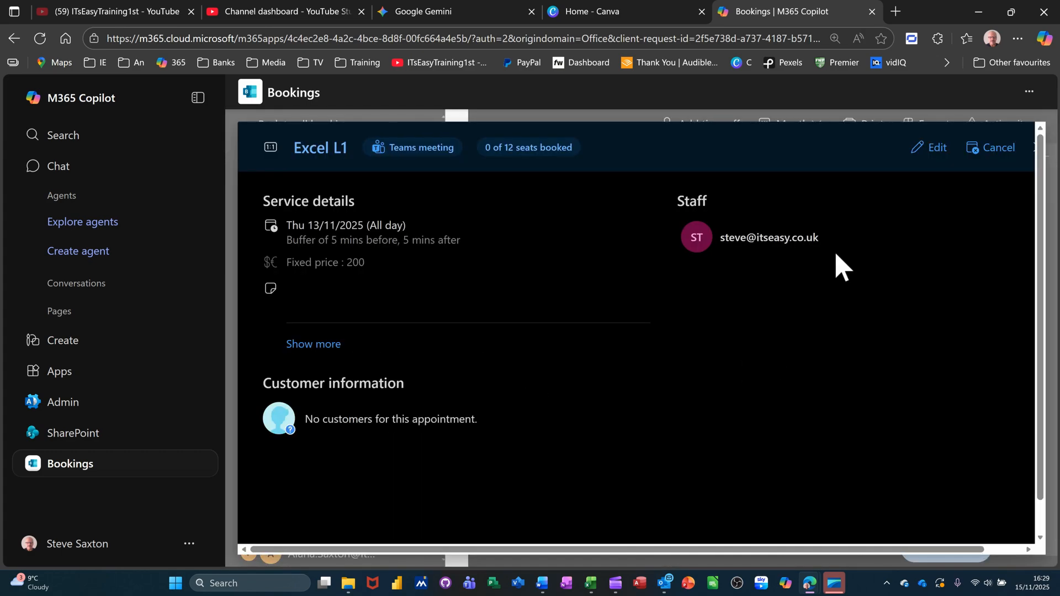
{"action": "left_click", "coordinate": [929, 148]}
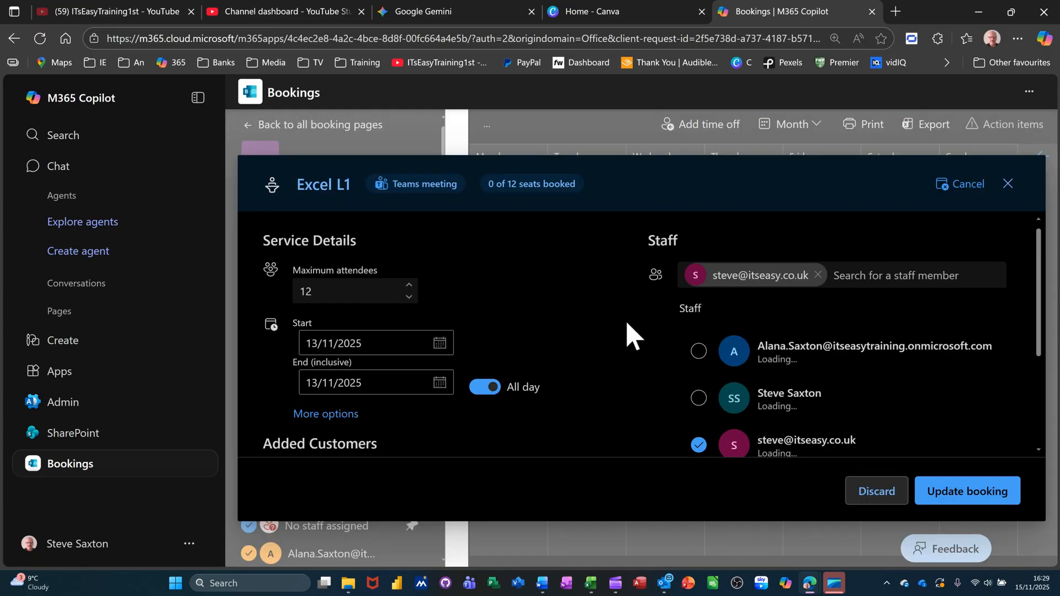
{"action": "scroll", "coordinate": [508, 315], "scroll_direction": "down", "scroll_amount": 3}
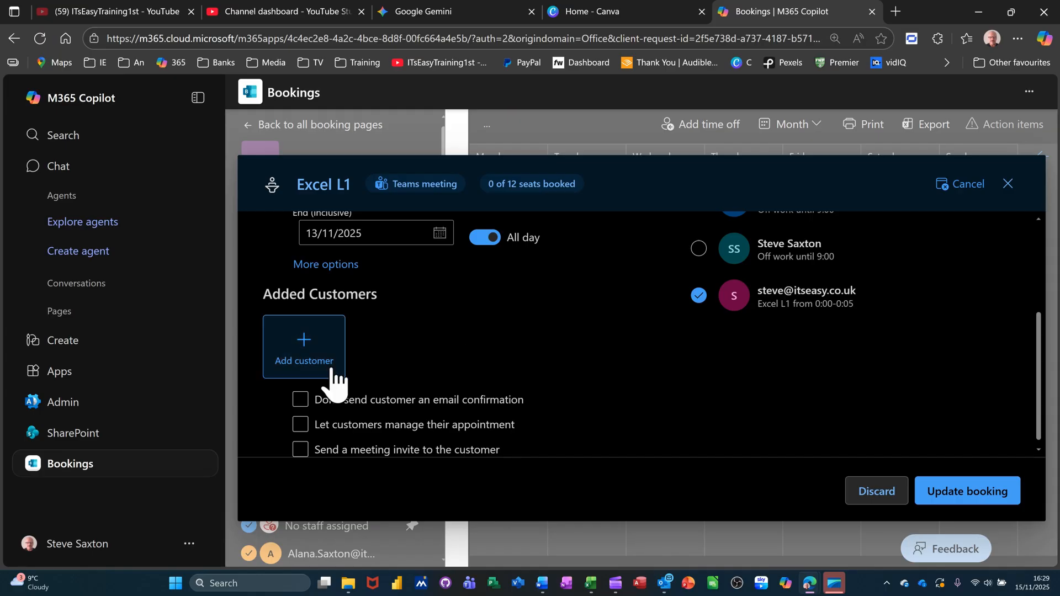
{"action": "left_click", "coordinate": [298, 356]}
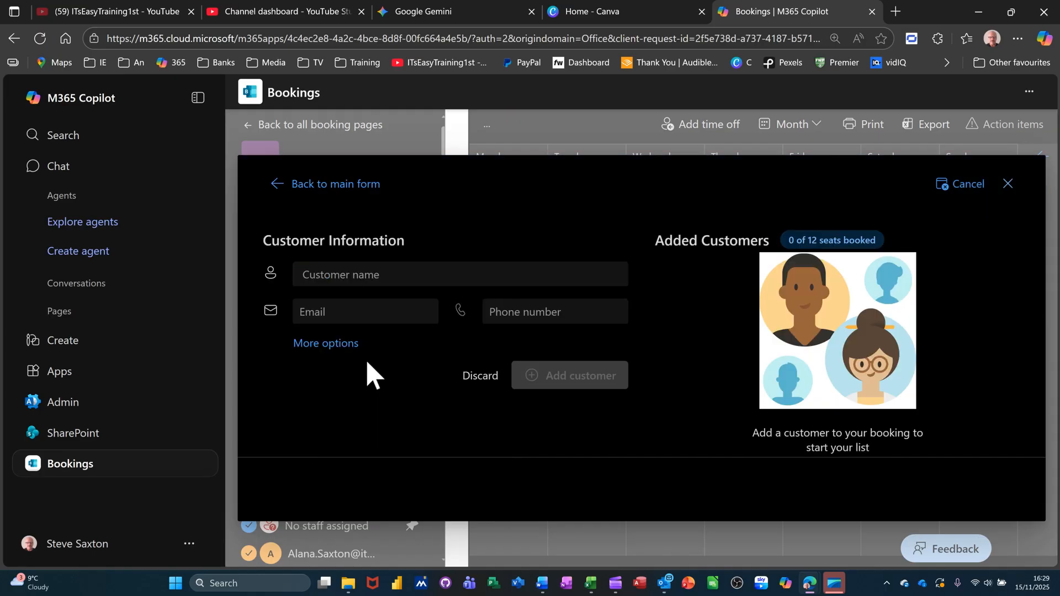
Find the first saved customer by name and add them to the booking
{"action": "left_click", "coordinate": [376, 286]}
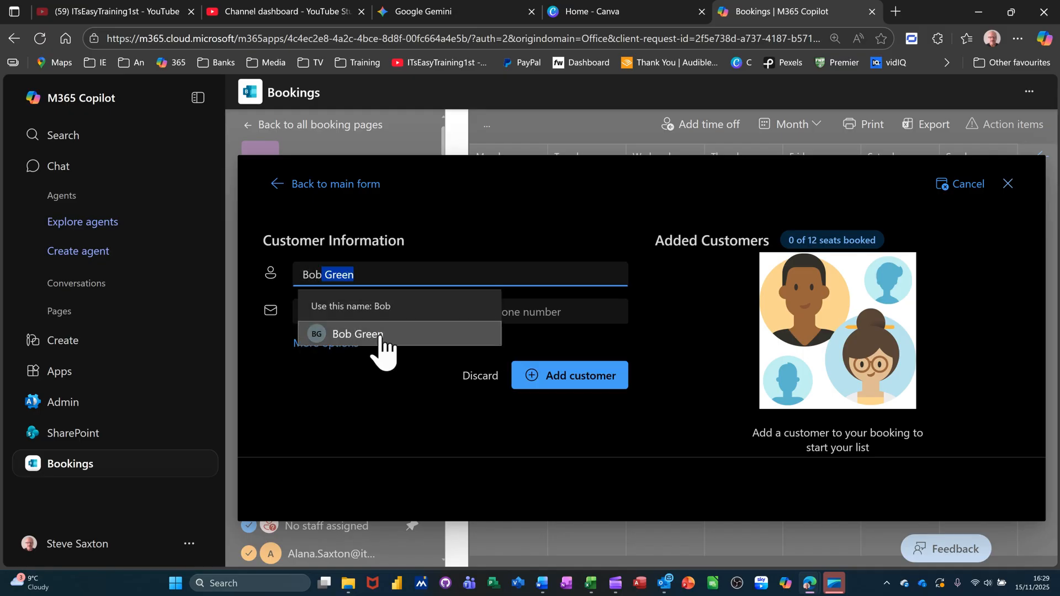
{"action": "left_click", "coordinate": [375, 337]}
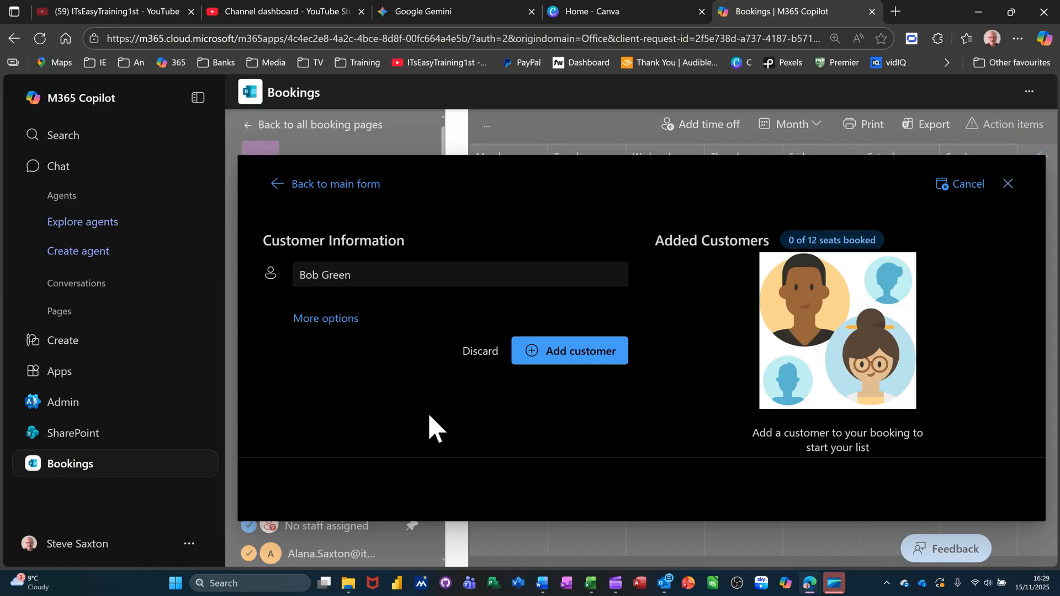
{"action": "left_click", "coordinate": [580, 359]}
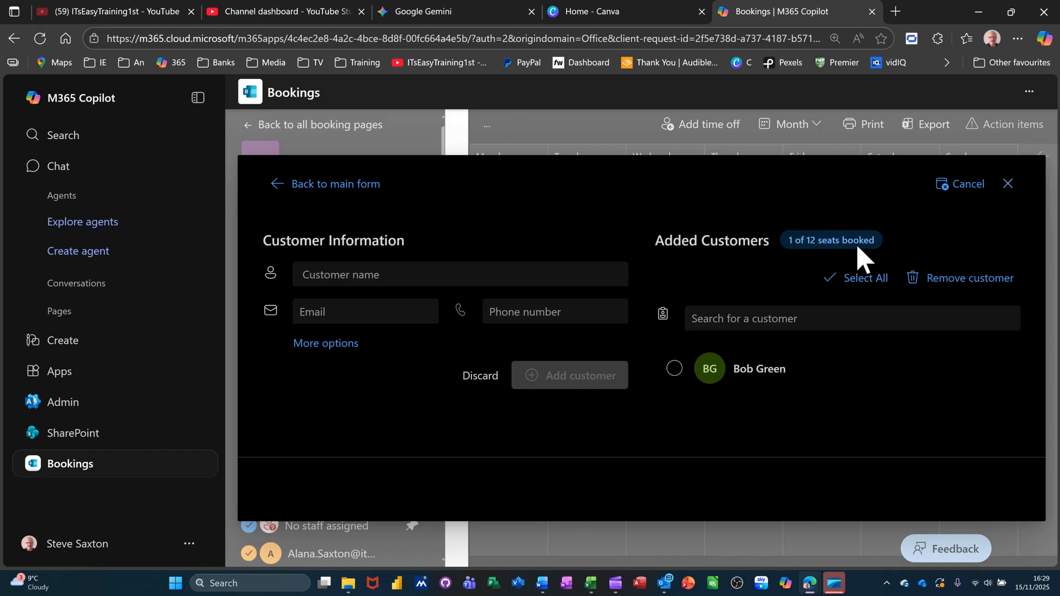
Add the second saved customer, then update the booking with 2 of 12 seats filled
{"action": "left_click", "coordinate": [383, 274]}
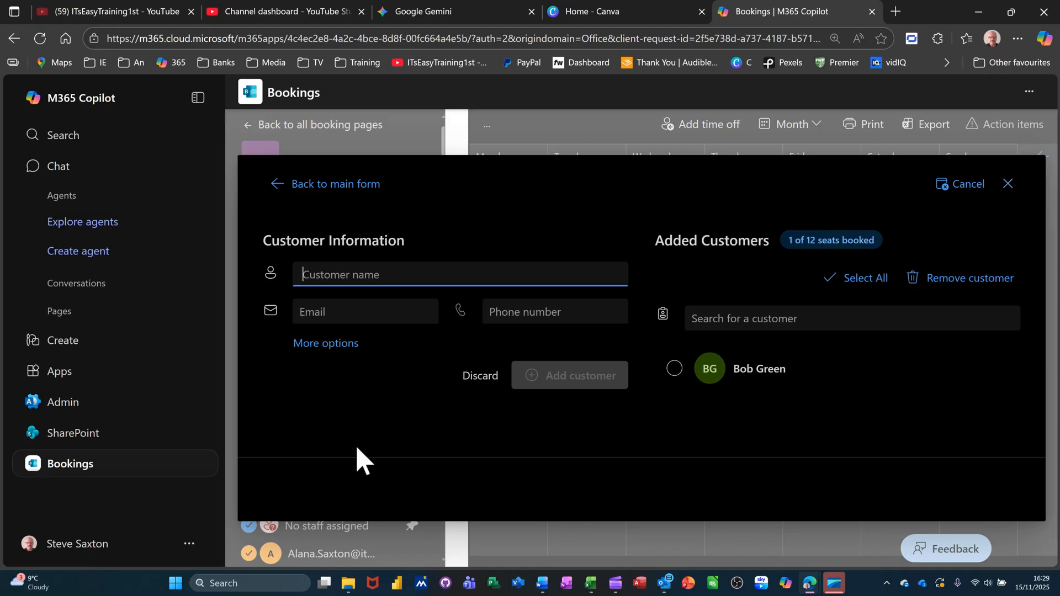
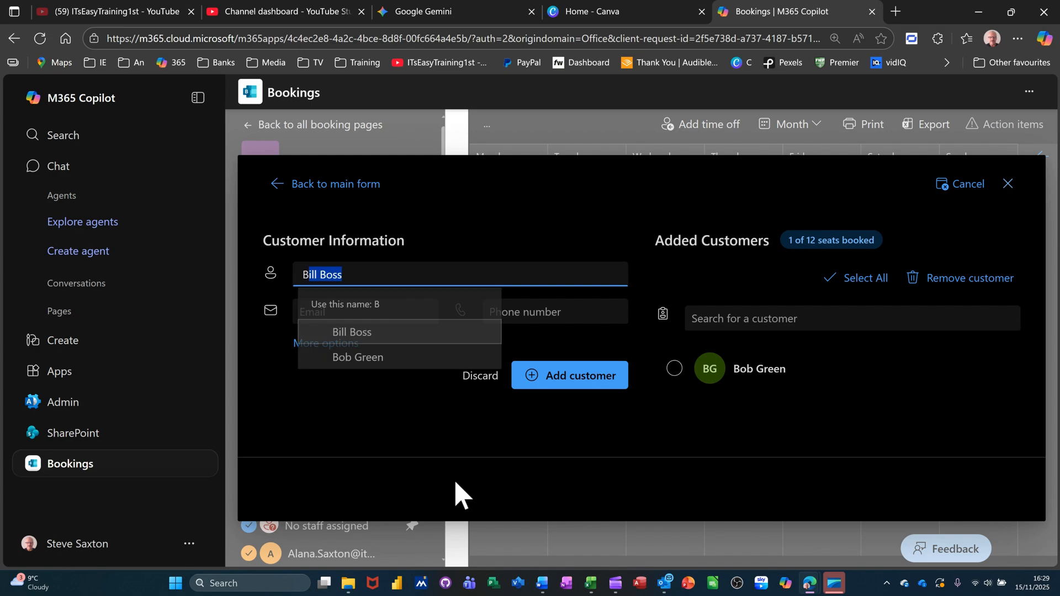
{"action": "left_click", "coordinate": [367, 335]}
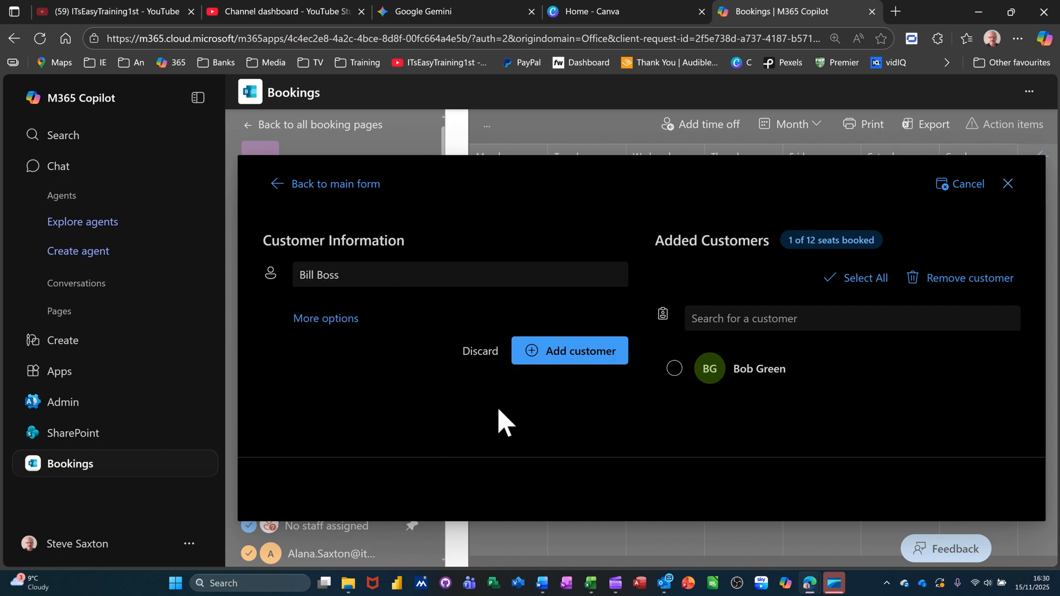
{"action": "left_click", "coordinate": [556, 353]}
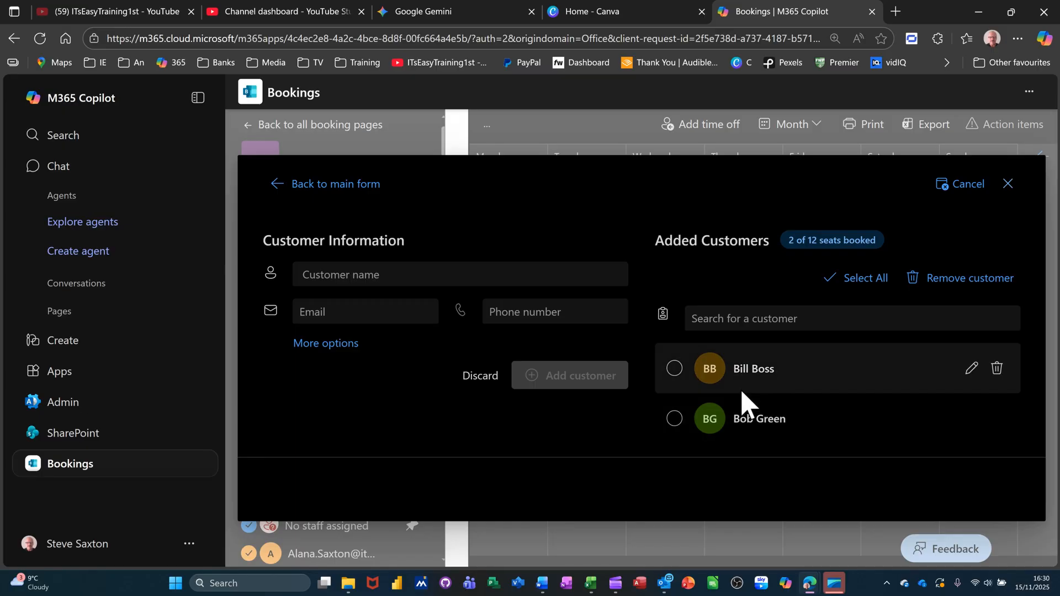
{"action": "left_click", "coordinate": [1010, 187]}
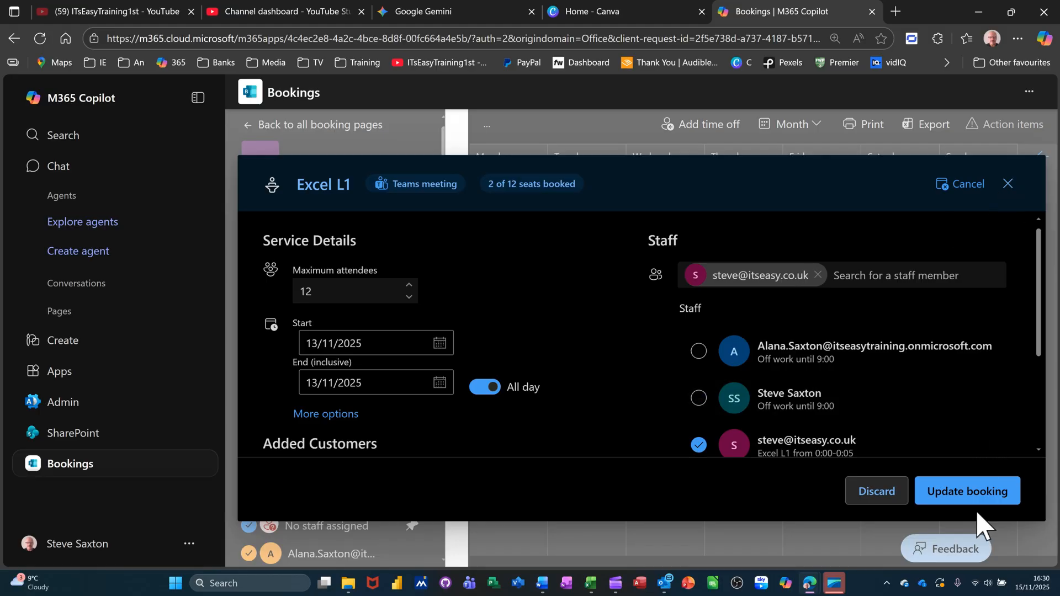
{"action": "left_click", "coordinate": [963, 494]}
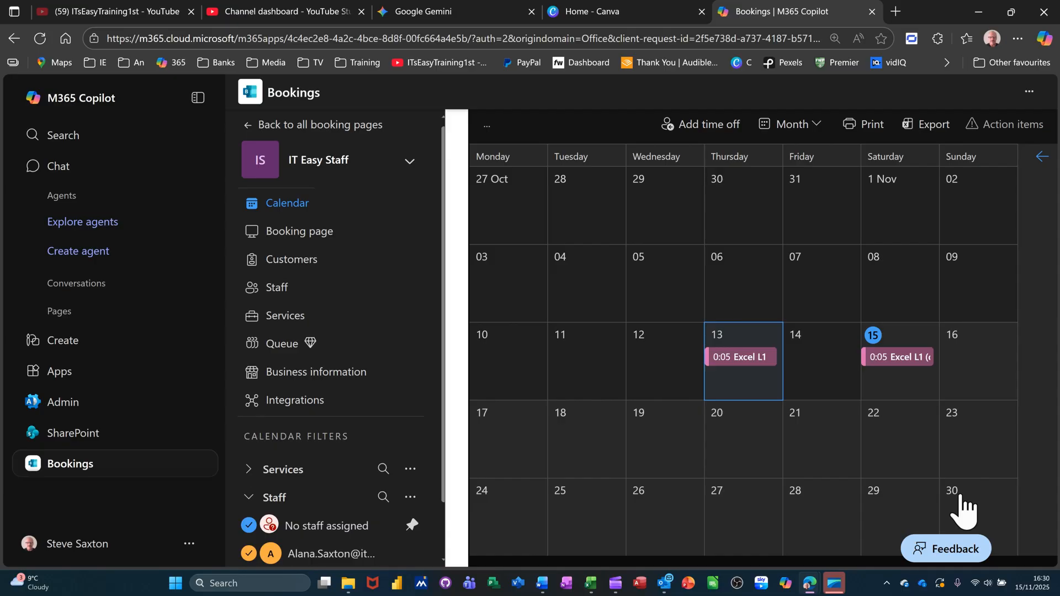
Reopen the 13 Nov Excel L1 booking to confirm both customers, then discard edits and close
{"action": "left_click", "coordinate": [741, 359]}
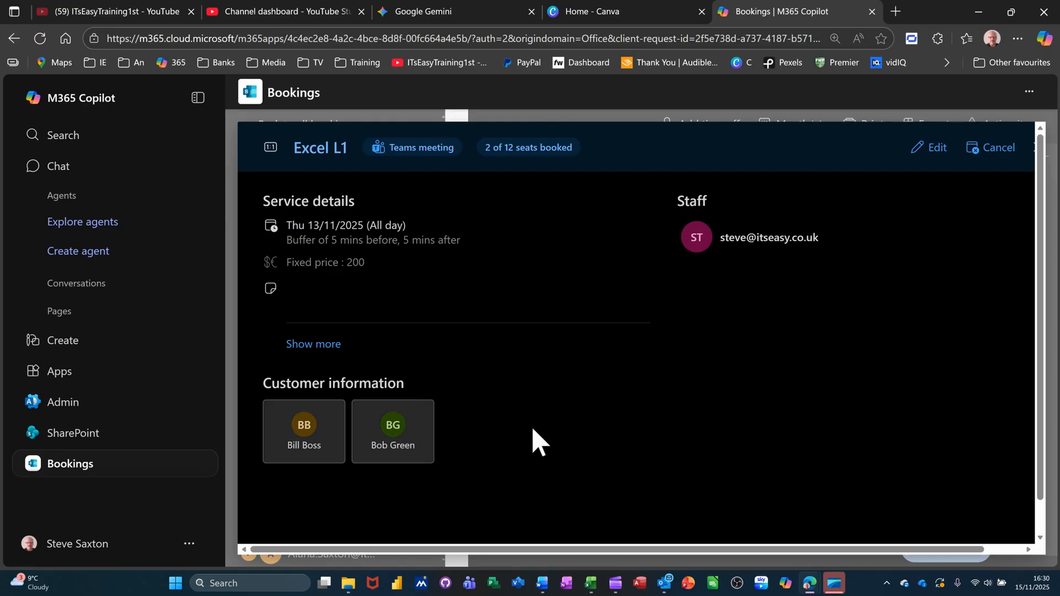
{"action": "left_click", "coordinate": [936, 149]}
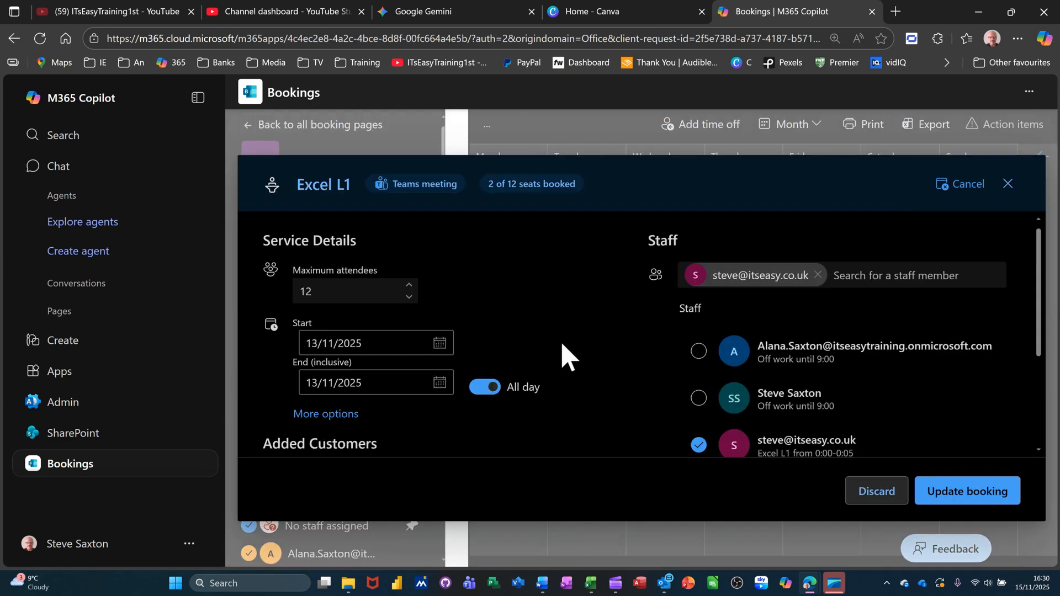
{"action": "scroll", "coordinate": [607, 381], "scroll_direction": "down", "scroll_amount": 3}
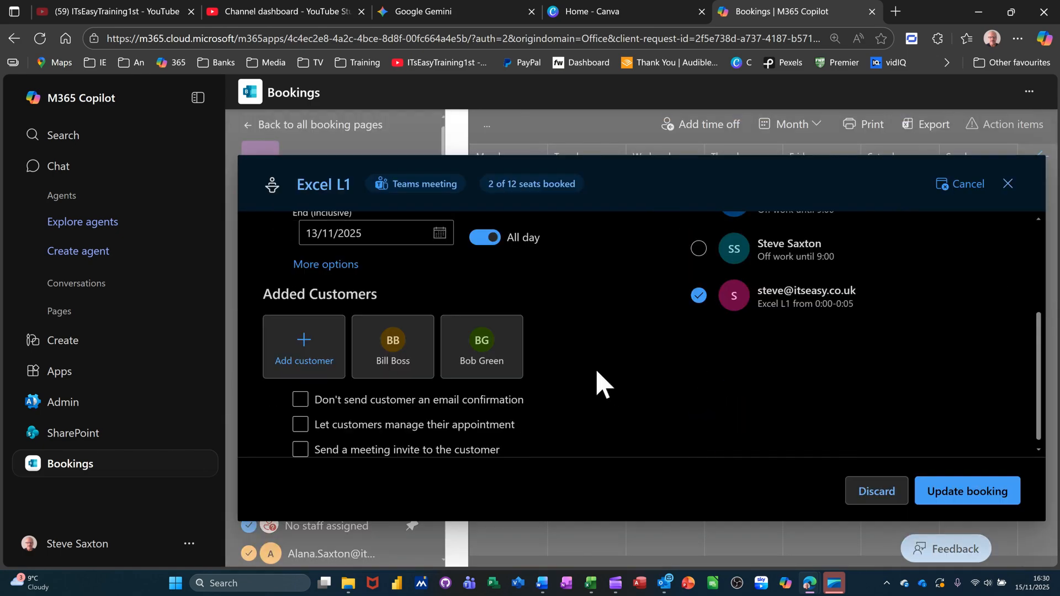
{"action": "scroll", "coordinate": [584, 397], "scroll_direction": "up", "scroll_amount": 3}
{"action": "left_click", "coordinate": [324, 288]}
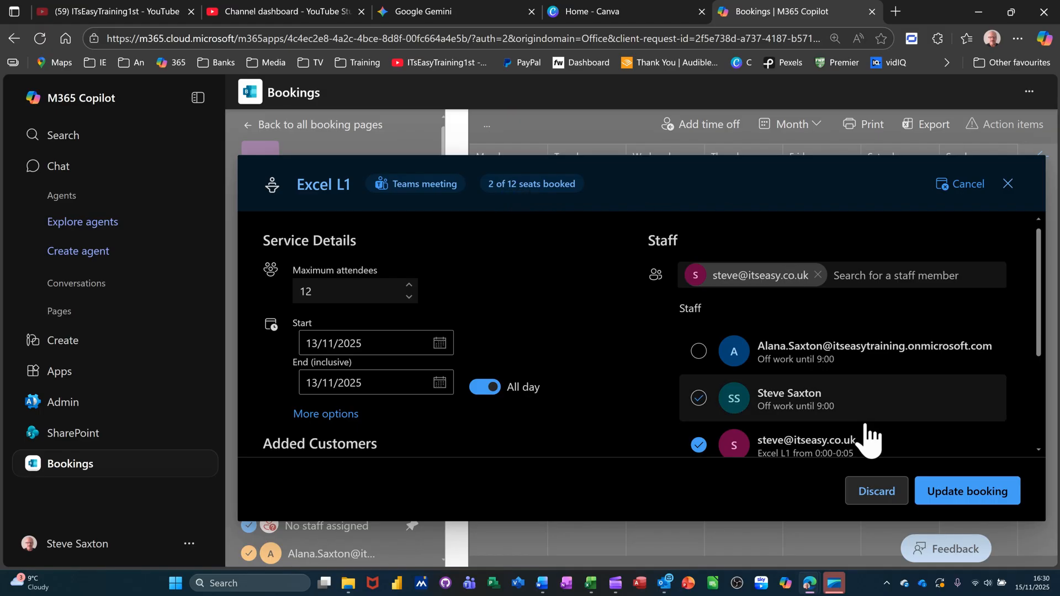
{"action": "left_click", "coordinate": [1007, 185]}
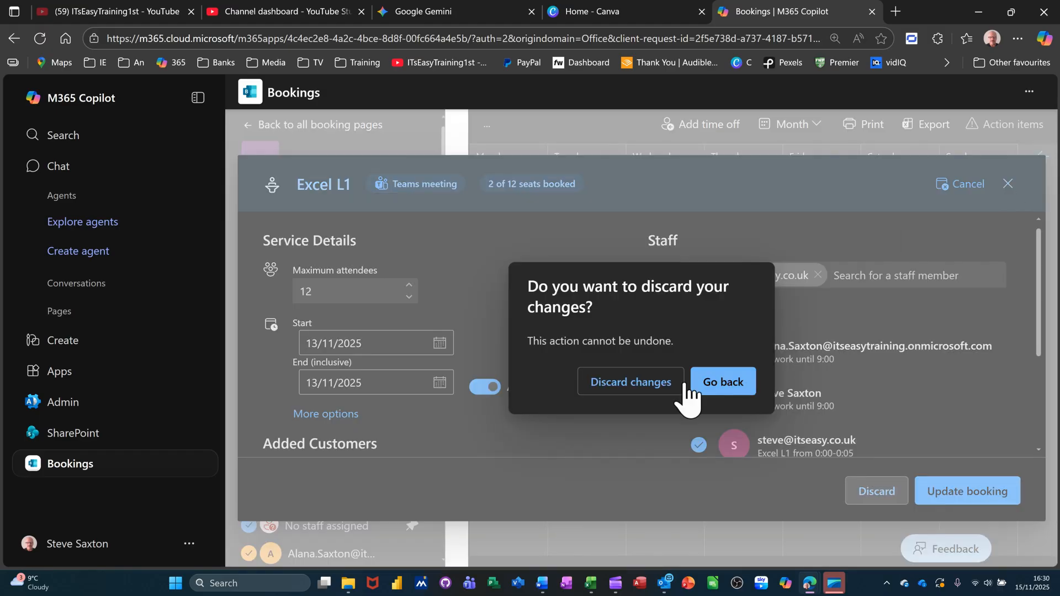
{"action": "left_click", "coordinate": [643, 387]}
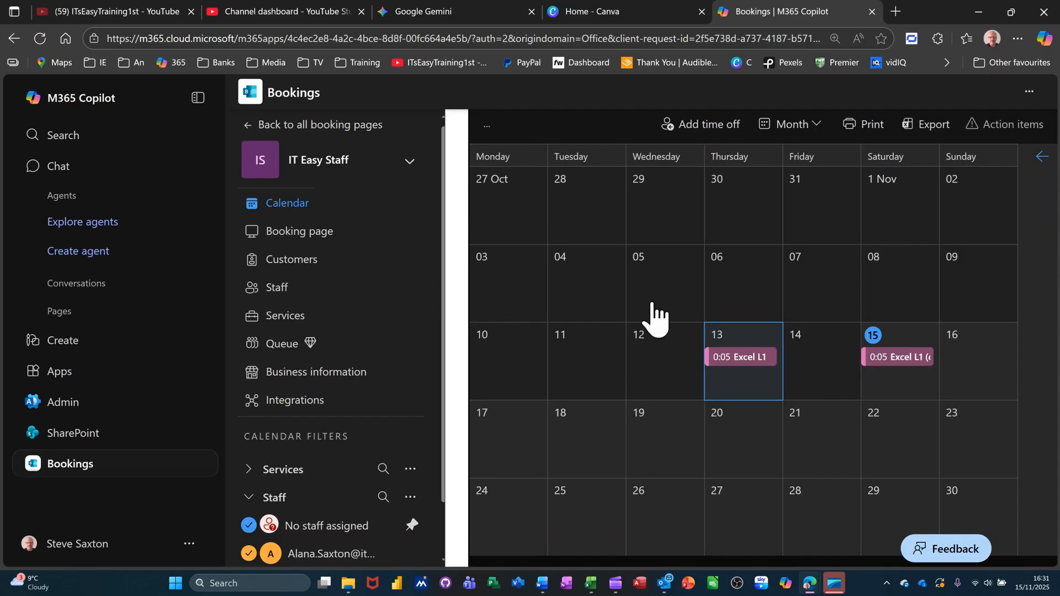